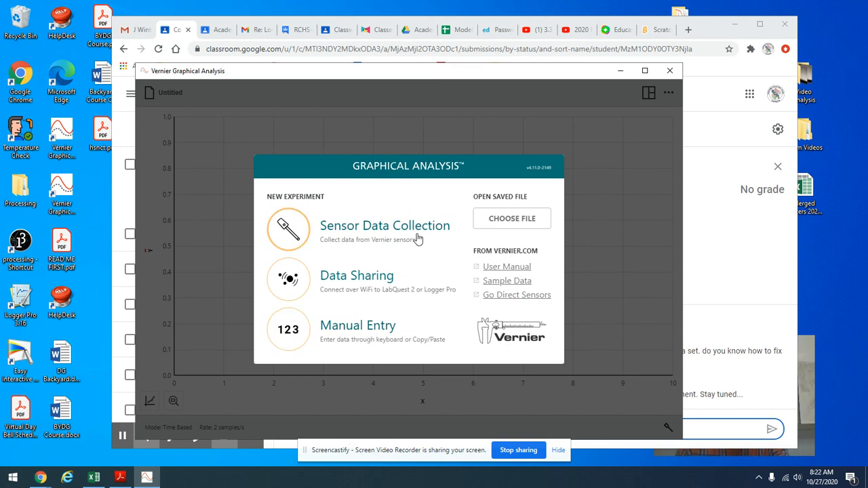
Step: Start a manual entry experiment and rename the X column as time with units s
{"action": "left_click", "coordinate": [373, 335]}
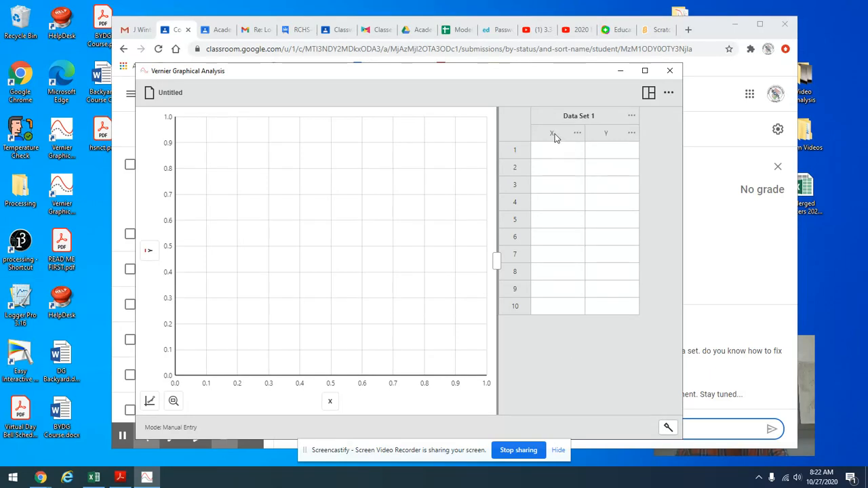
{"action": "left_click", "coordinate": [560, 152]}
{"action": "left_click", "coordinate": [577, 133]}
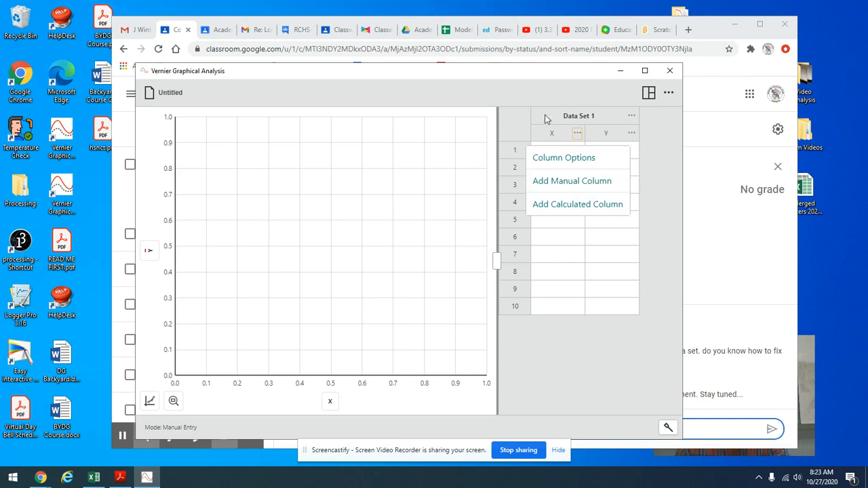
{"action": "left_click", "coordinate": [567, 160]}
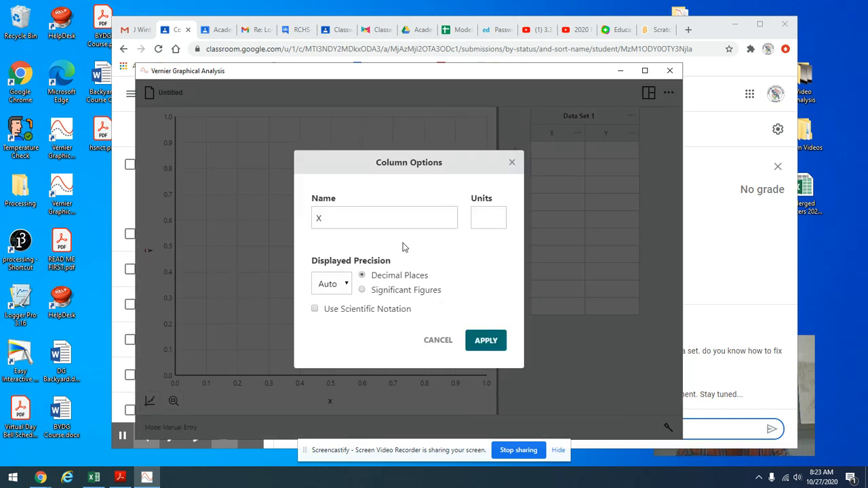
{"action": "double_click", "coordinate": [349, 219]}
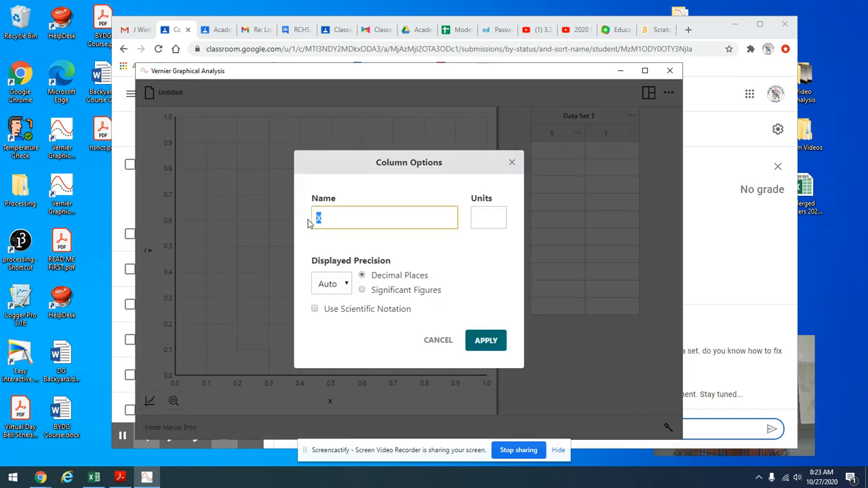
{"action": "type", "text": "time"}
{"action": "left_click", "coordinate": [494, 214]}
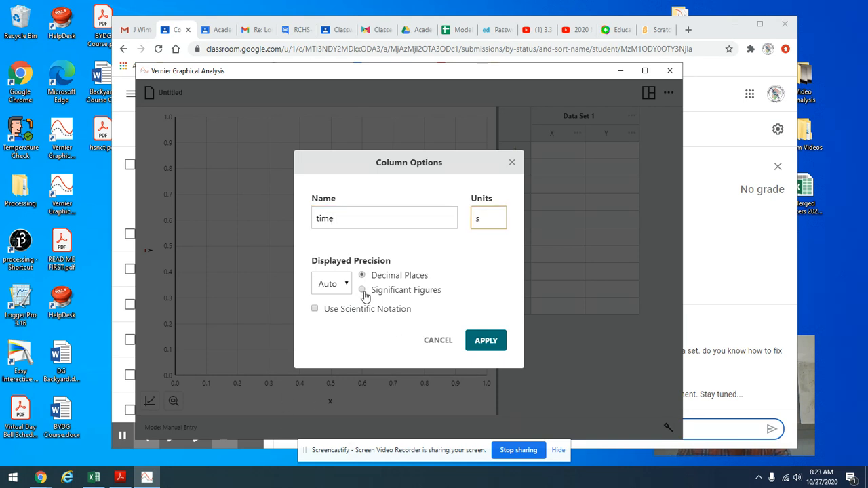
{"action": "left_click", "coordinate": [488, 341]}
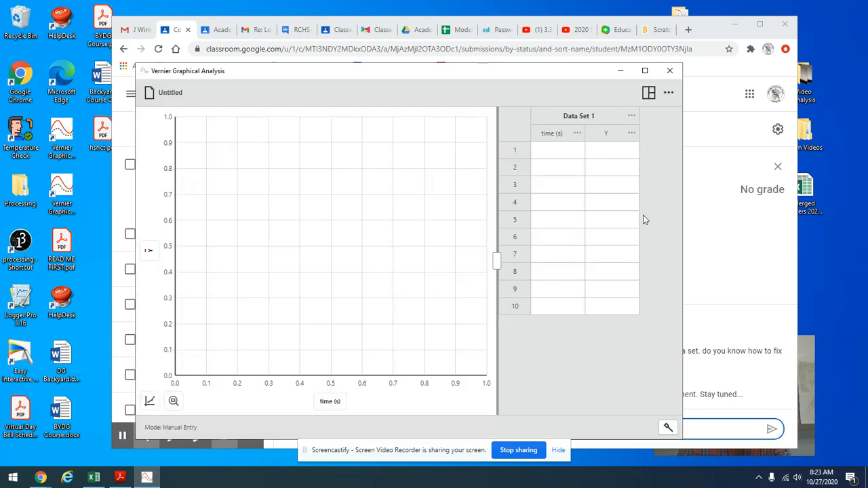
Step: Enter 0, 1, 2 and 3 in rows 1 to 4 of the time column
{"action": "left_click", "coordinate": [550, 156]}
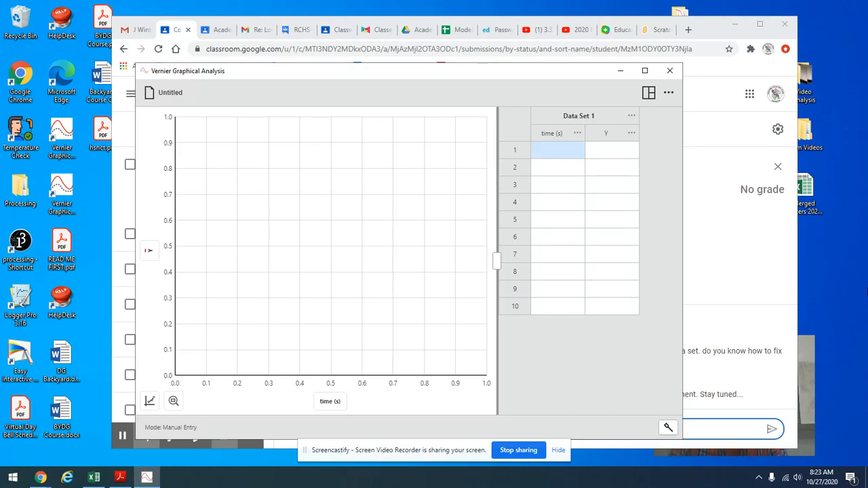
{"action": "type", "text": "0"}
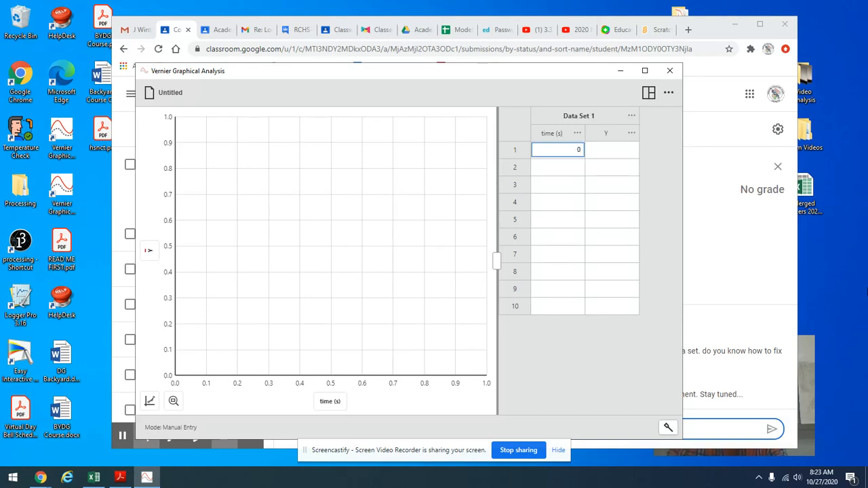
{"action": "key", "text": "Return"}
{"action": "type", "text": "1"}
{"action": "key", "text": "Return"}
{"action": "type", "text": "2"}
{"action": "key", "text": "Return"}
{"action": "type", "text": "3"}
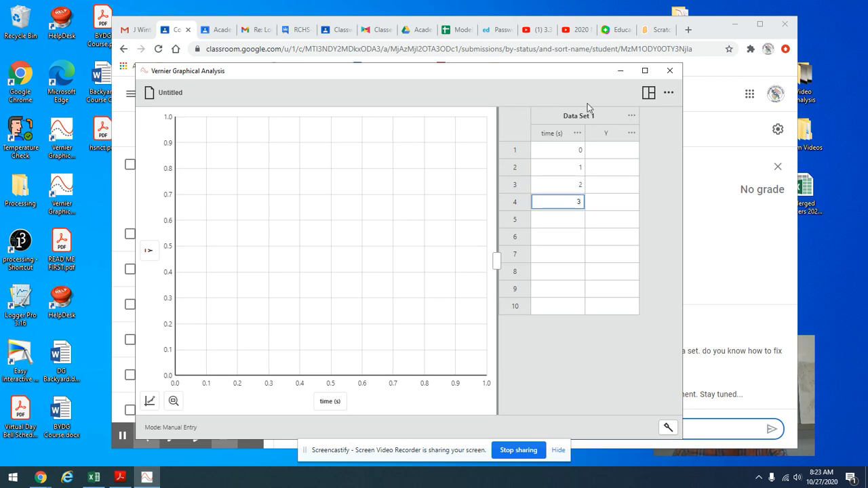
Step: Rename the Y column as pos 1 and set its units to m
{"action": "left_click", "coordinate": [631, 134]}
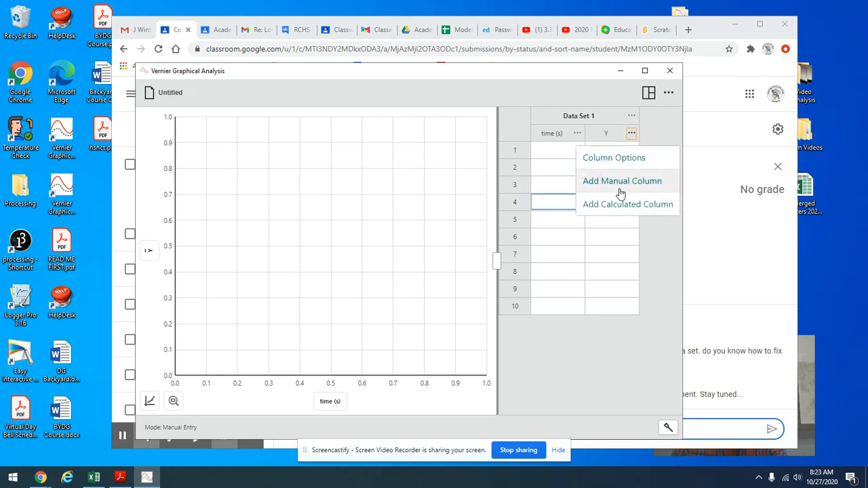
{"action": "left_click", "coordinate": [617, 161]}
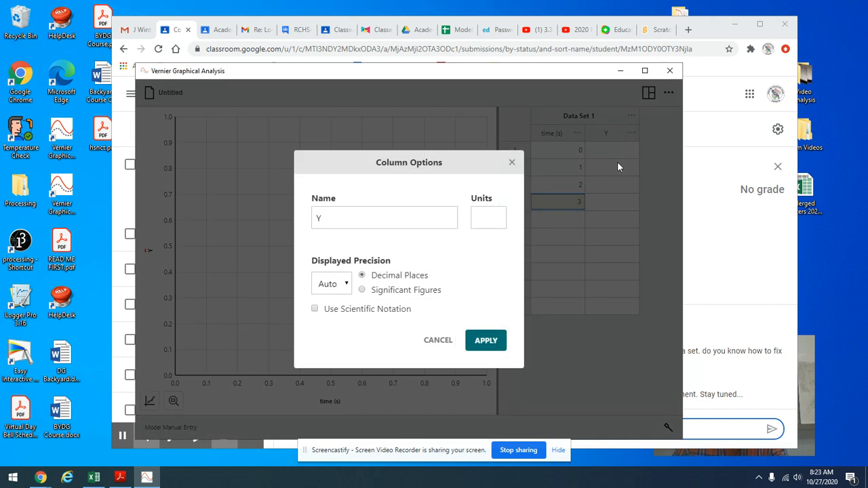
{"action": "left_click", "coordinate": [339, 216]}
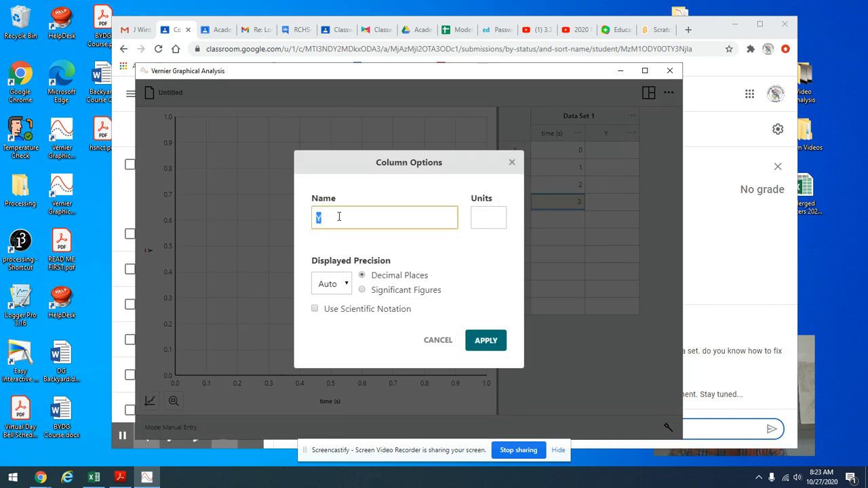
{"action": "type", "text": "pos 1"}
{"action": "left_click", "coordinate": [497, 216]}
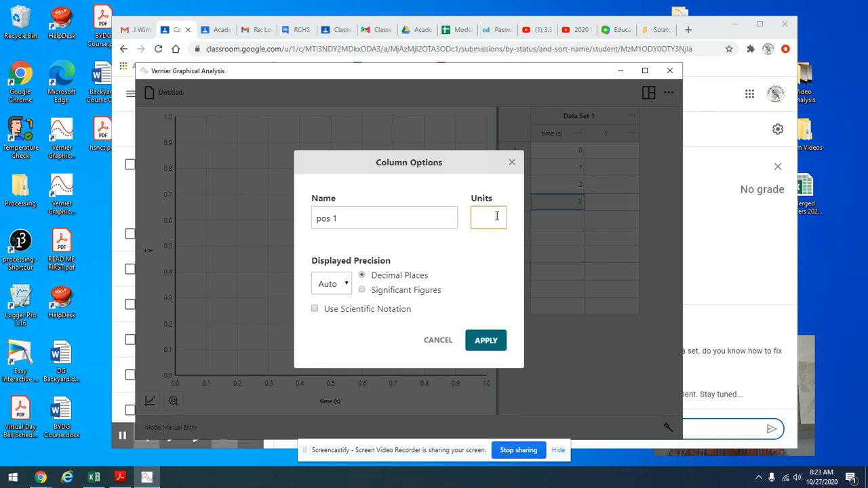
{"action": "left_click", "coordinate": [483, 346]}
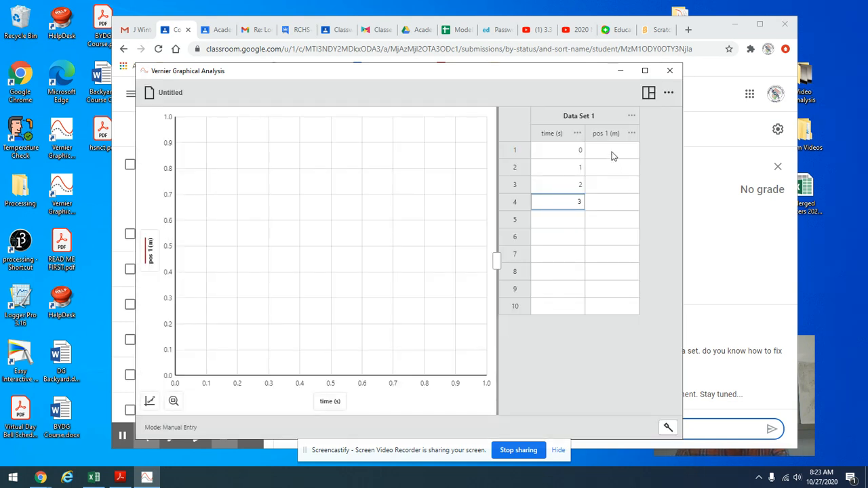
Step: Enter 0, 2, 4 and 6 in rows 1 to 4 of the pos 1 column
{"action": "left_click", "coordinate": [611, 154]}
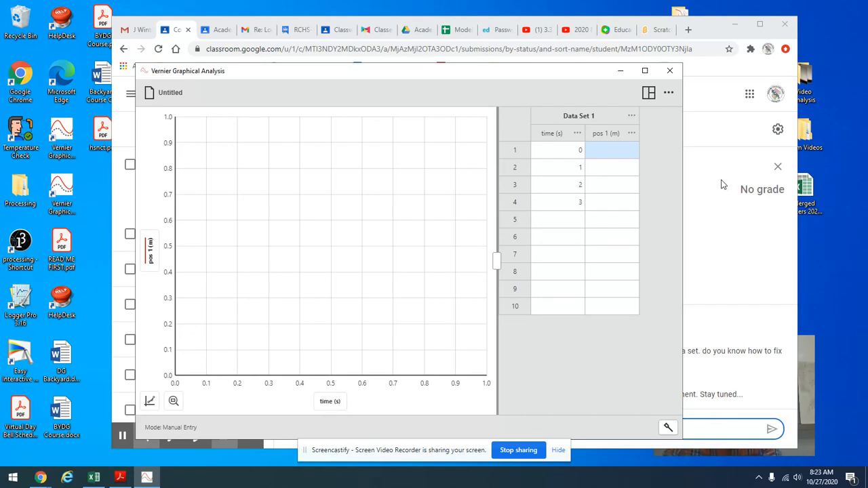
{"action": "type", "text": "0"}
{"action": "key", "text": "Return"}
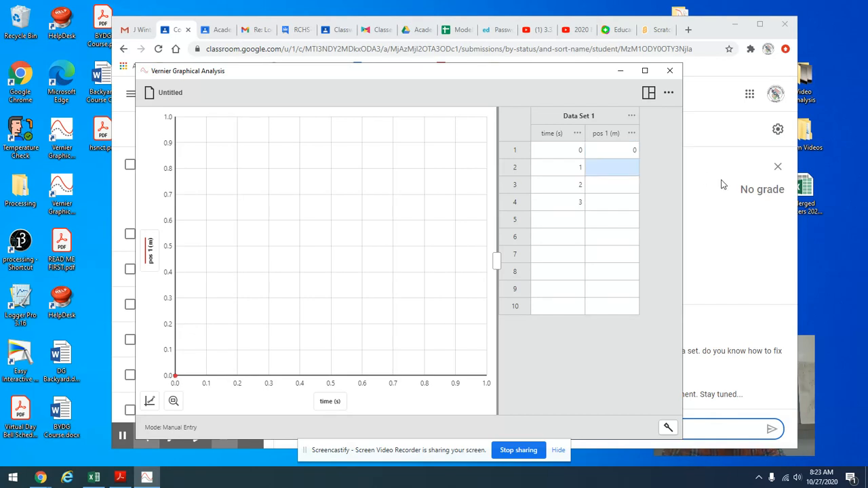
{"action": "type", "text": "2"}
{"action": "key", "text": "Return"}
{"action": "type", "text": "4"}
{"action": "key", "text": "Return"}
{"action": "type", "text": "6"}
{"action": "key", "text": "Return"}
{"action": "type", "text": "8"}
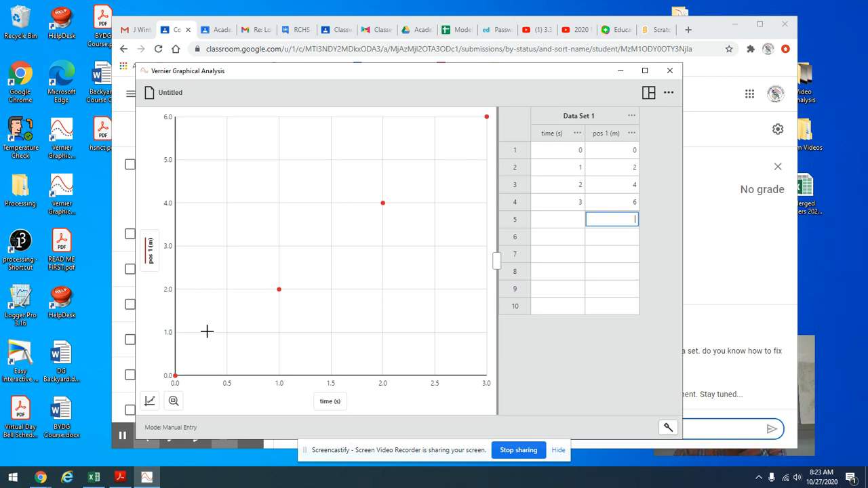
Step: Clear both values in row 1, and enter time 4 and pos 1 value 8 in row 5
{"action": "left_click", "coordinate": [570, 157]}
{"action": "key", "text": "Delete"}
{"action": "left_click", "coordinate": [631, 151]}
{"action": "key", "text": "Delete"}
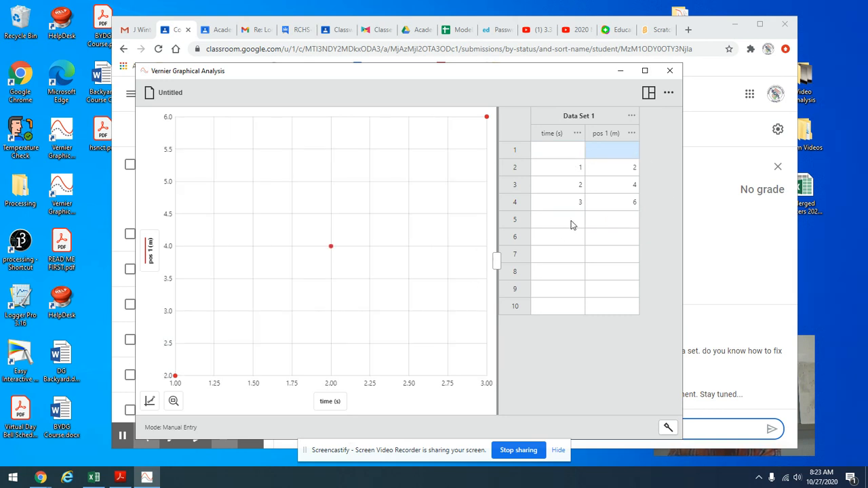
{"action": "left_click", "coordinate": [571, 224]}
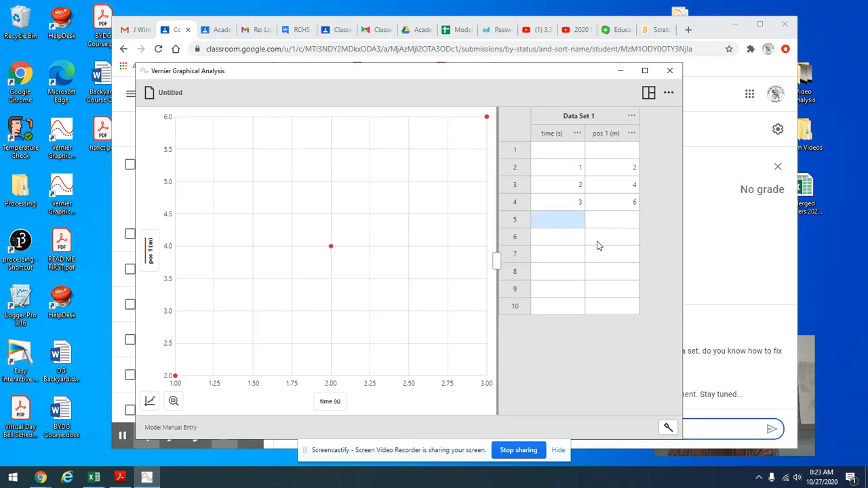
{"action": "type", "text": "4"}
{"action": "left_click", "coordinate": [617, 221]}
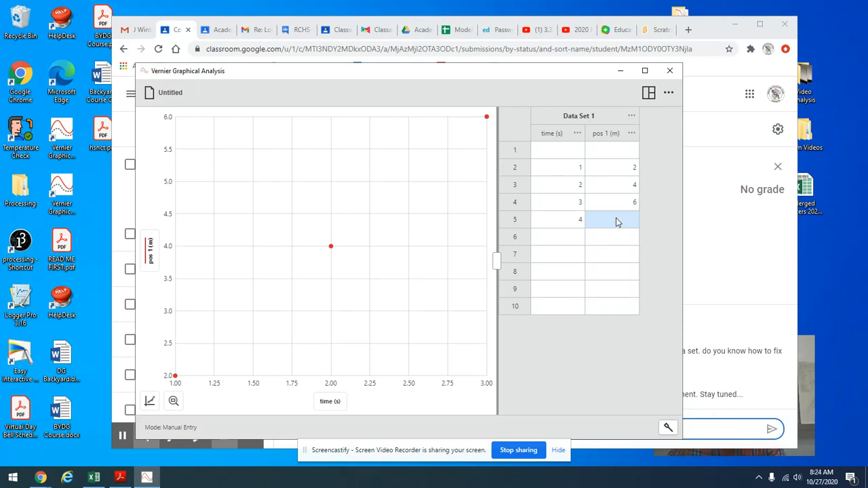
{"action": "type", "text": "8"}
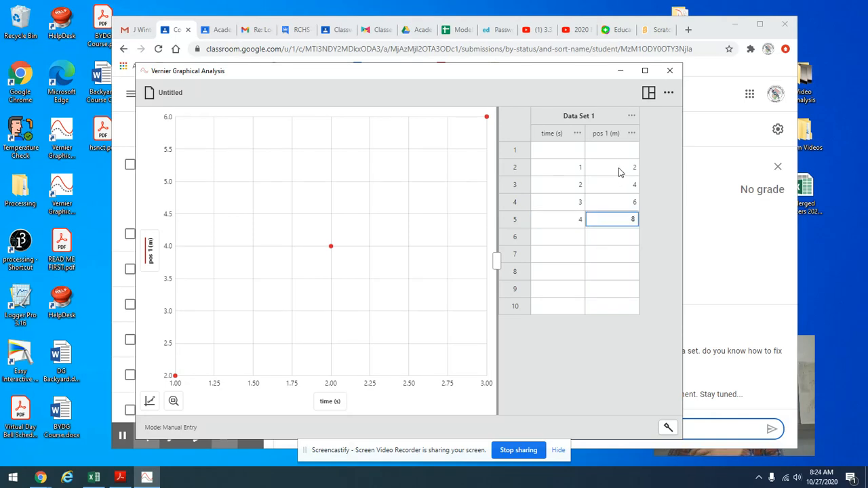
{"action": "left_click", "coordinate": [634, 120]}
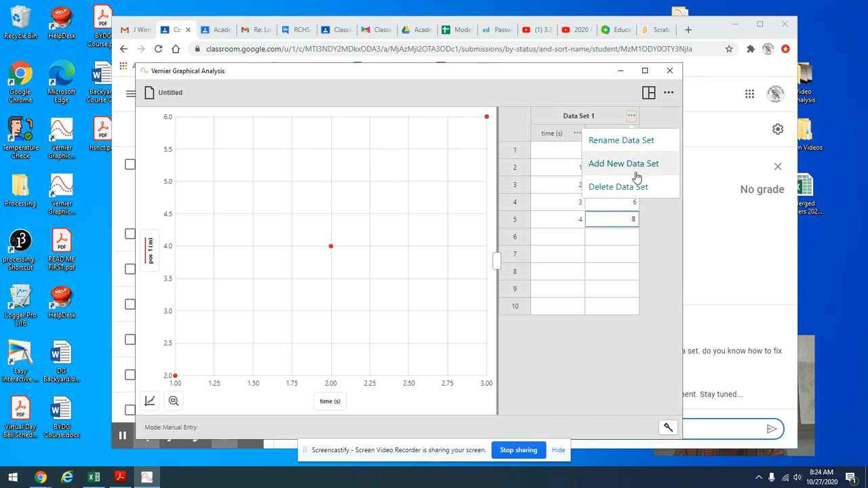
{"action": "left_click", "coordinate": [614, 116]}
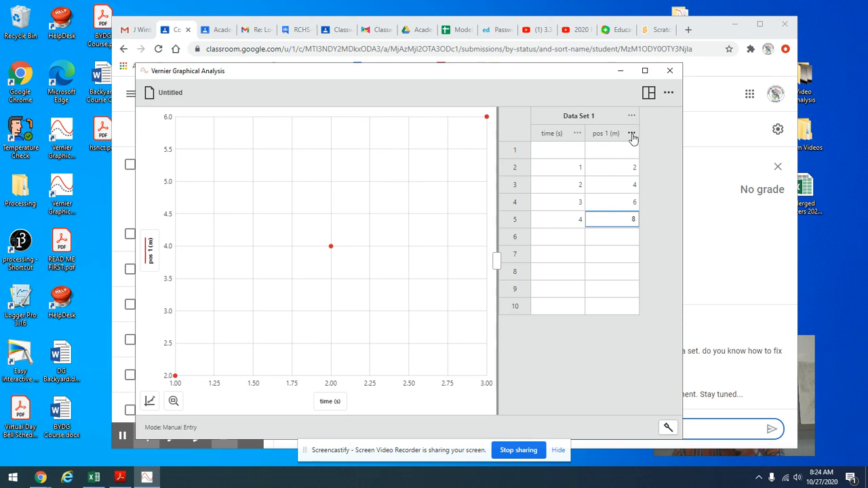
Step: Add a manual column named pos 2 with units m to the data set
{"action": "left_click", "coordinate": [631, 134]}
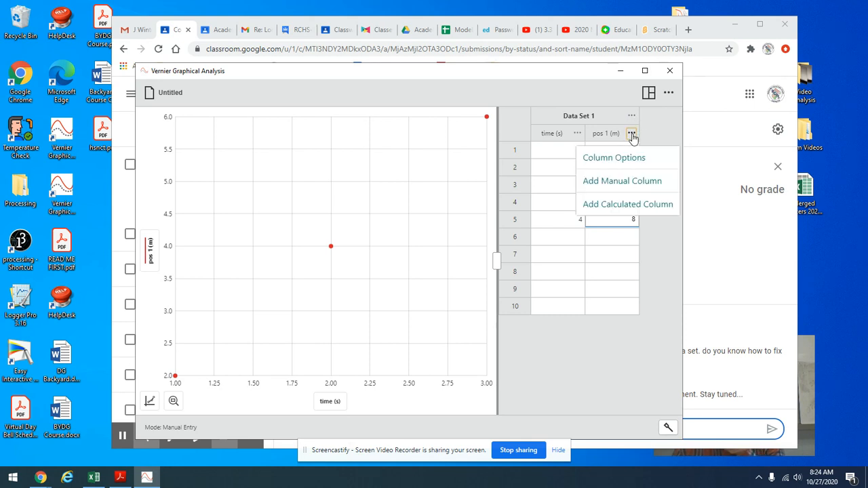
{"action": "left_click", "coordinate": [624, 184]}
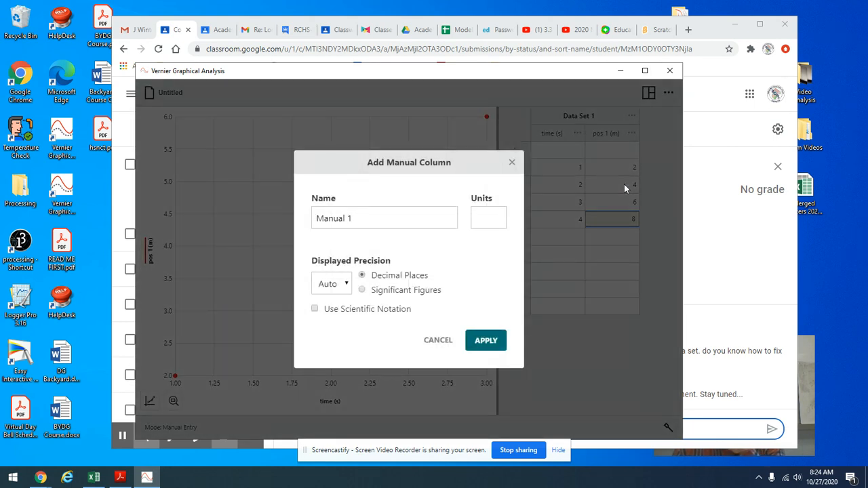
{"action": "left_click", "coordinate": [378, 220]}
{"action": "type", "text": "pos 2"}
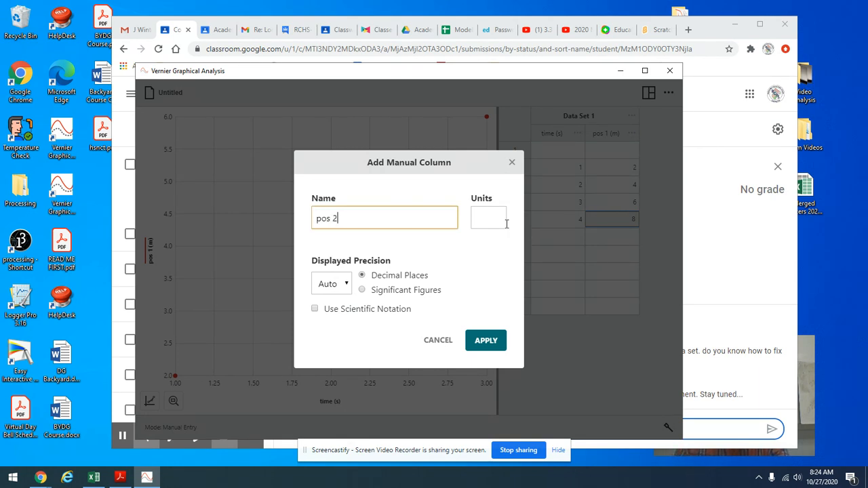
{"action": "left_click", "coordinate": [497, 220]}
{"action": "type", "text": "m"}
{"action": "left_click", "coordinate": [483, 340]}
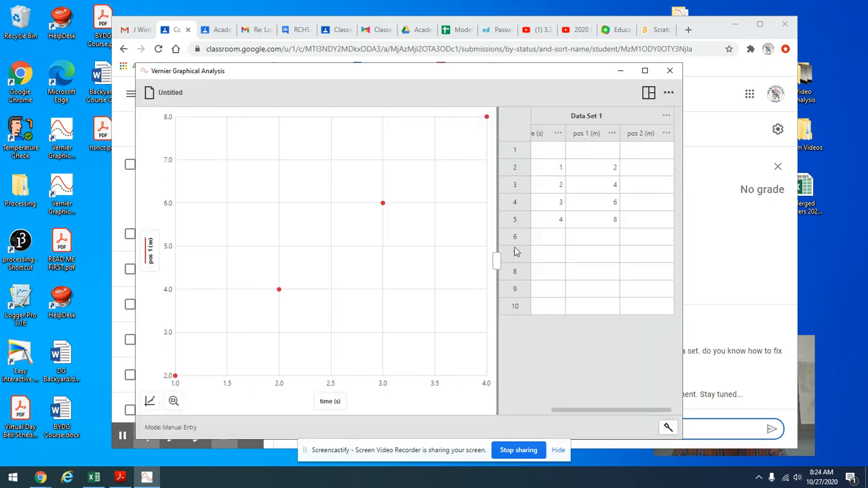
Step: Enter 3, 6, 9 and 12 in rows 2 to 5 of the pos 2 column
{"action": "left_click", "coordinate": [648, 167]}
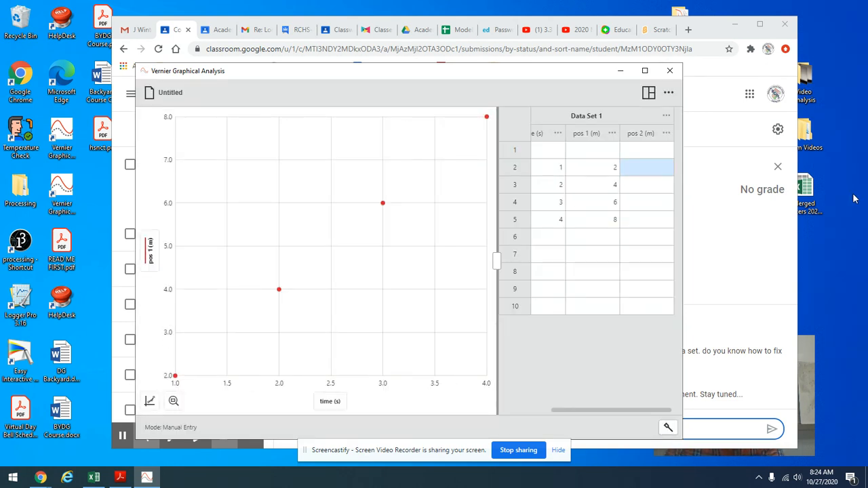
{"action": "type", "text": "3"}
{"action": "key", "text": "Return"}
{"action": "type", "text": "6"}
{"action": "key", "text": "Return"}
{"action": "type", "text": "9"}
{"action": "key", "text": "Return"}
{"action": "type", "text": "12"}
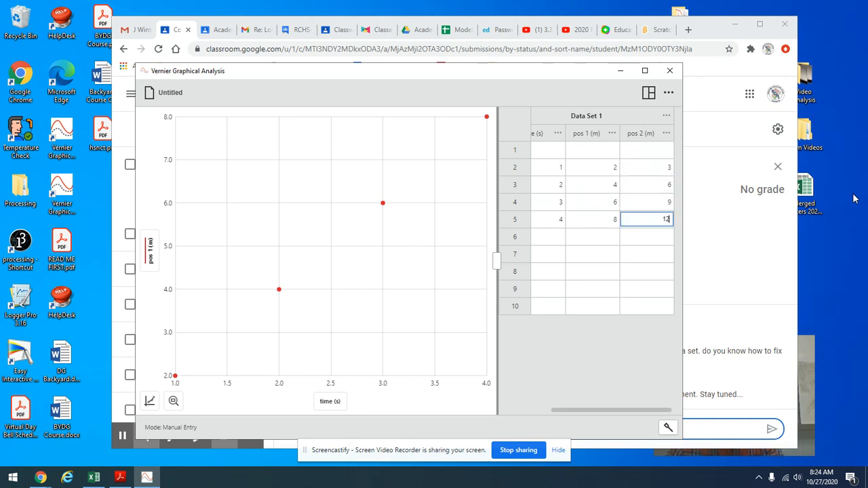
{"action": "key", "text": "Return"}
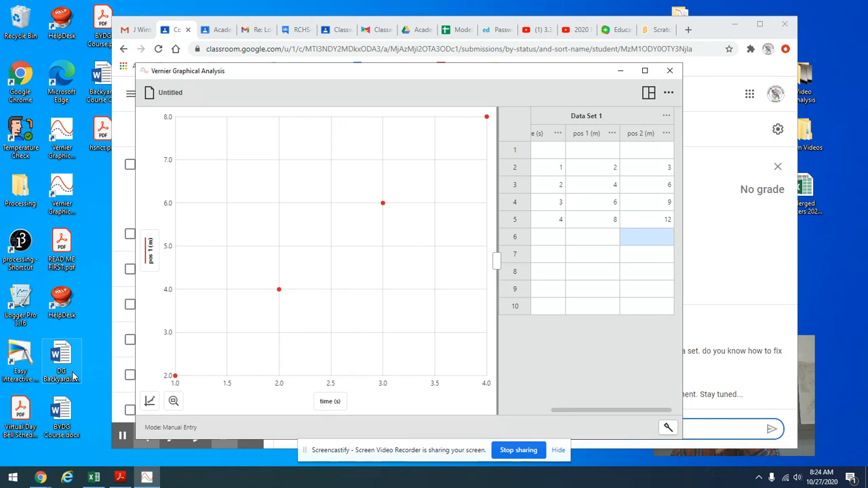
Step: Plot the pos 2 column together with pos 1 on the graph's vertical axis
{"action": "left_click", "coordinate": [150, 263]}
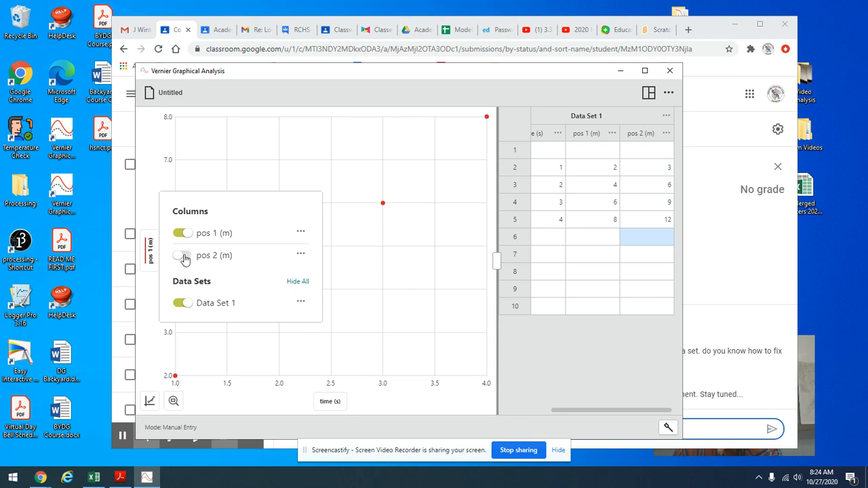
{"action": "left_click", "coordinate": [184, 256]}
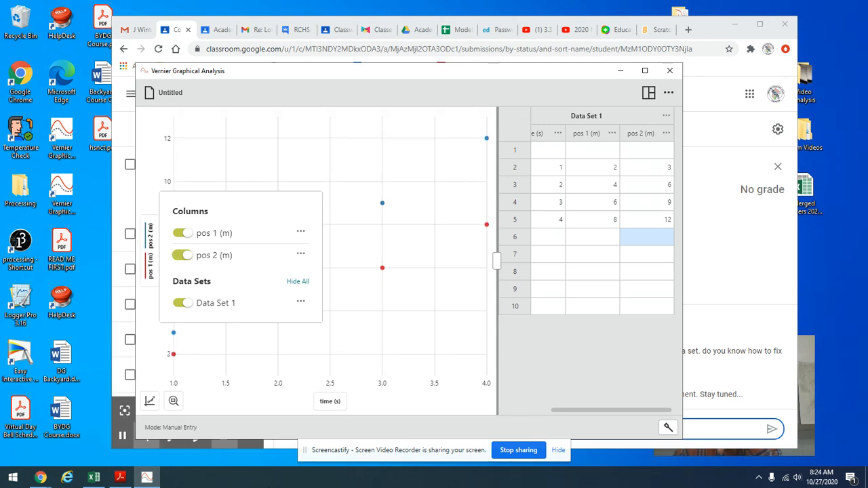
{"action": "left_click", "coordinate": [301, 233]}
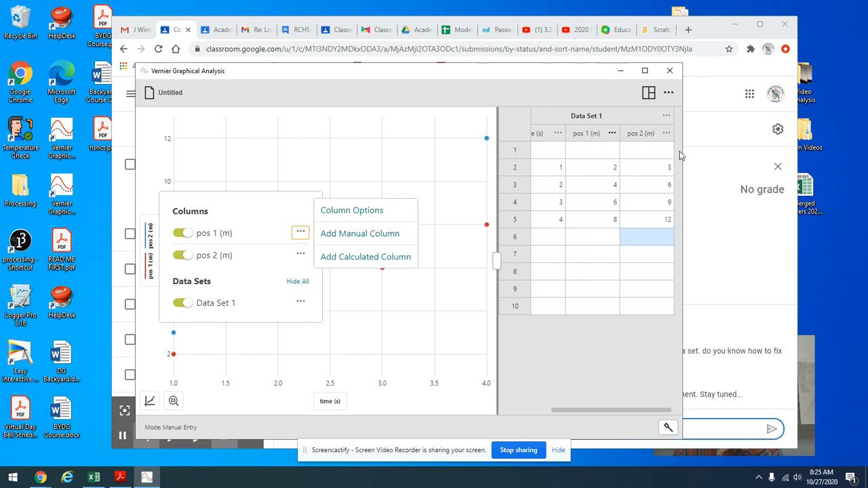
{"action": "left_click", "coordinate": [281, 205]}
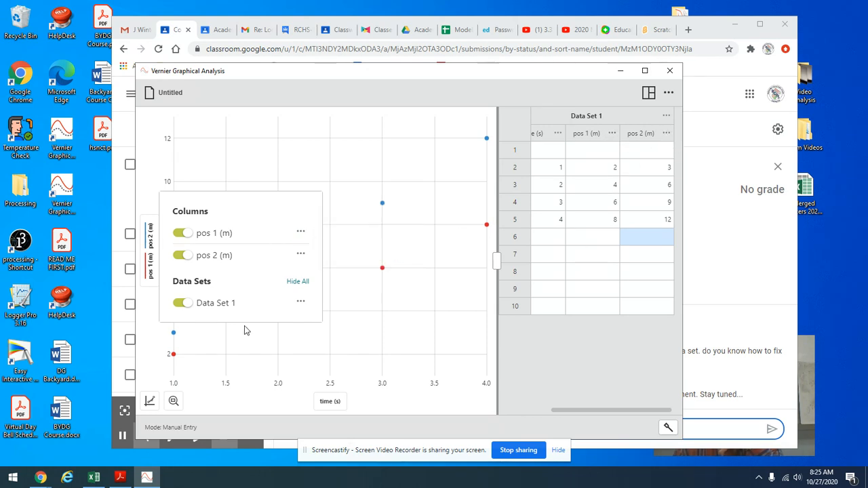
{"action": "left_click", "coordinate": [248, 401]}
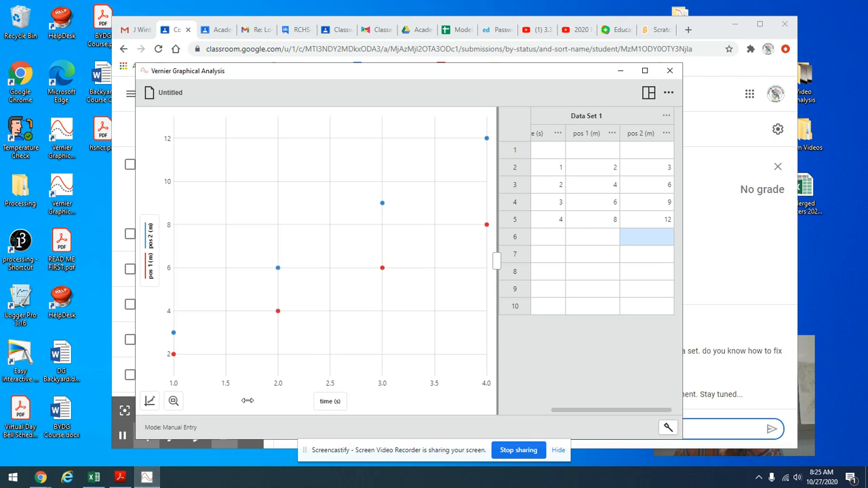
Step: Set the graph's x-axis range to start at 0 and its y-axis range to start at 0
{"action": "left_click", "coordinate": [150, 403]}
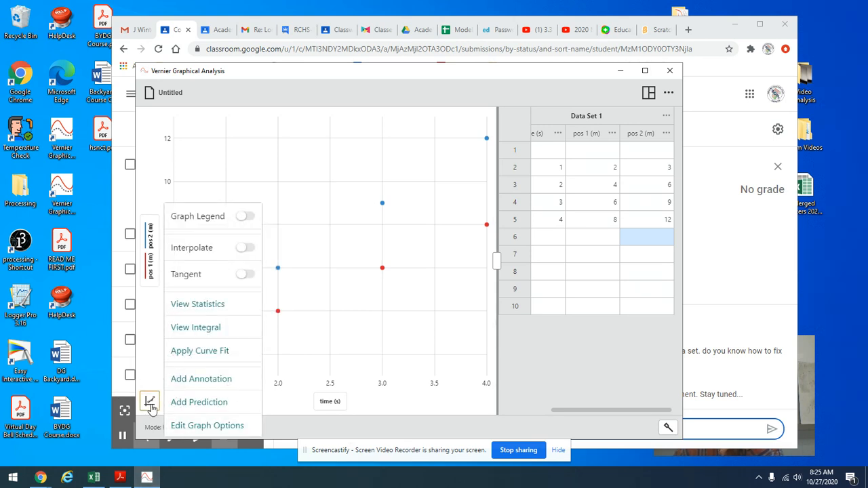
{"action": "left_click", "coordinate": [206, 426]}
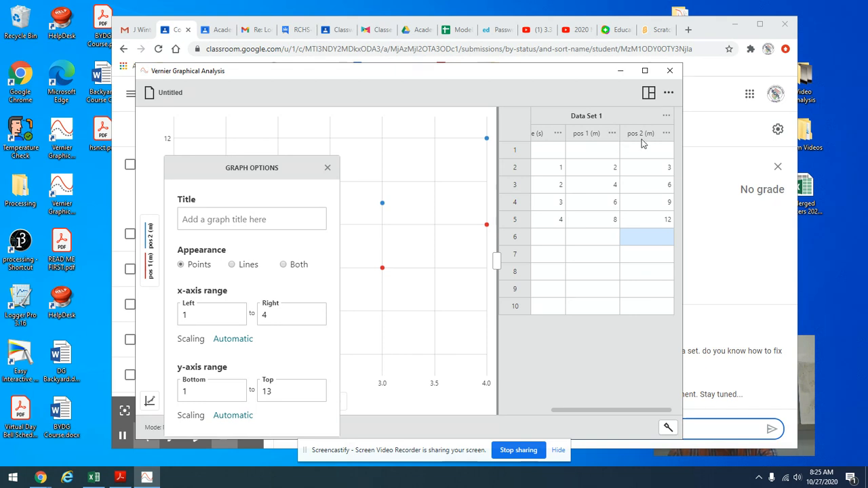
{"action": "left_click", "coordinate": [195, 316]}
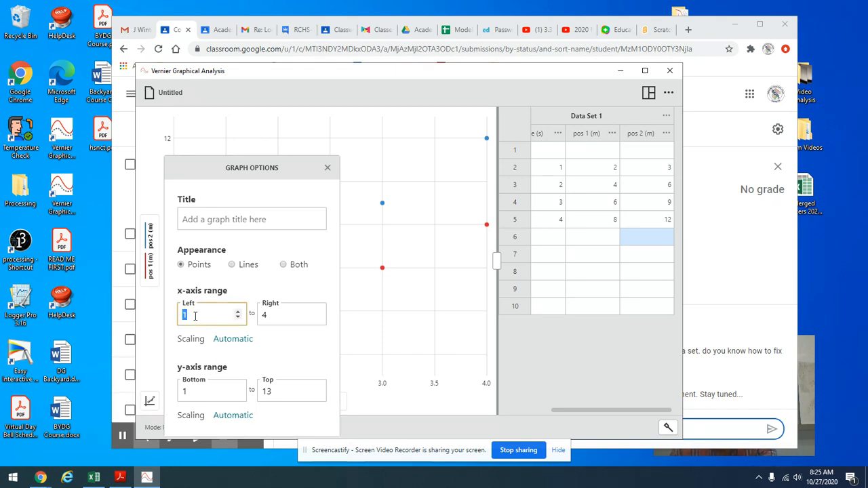
{"action": "type", "text": "0"}
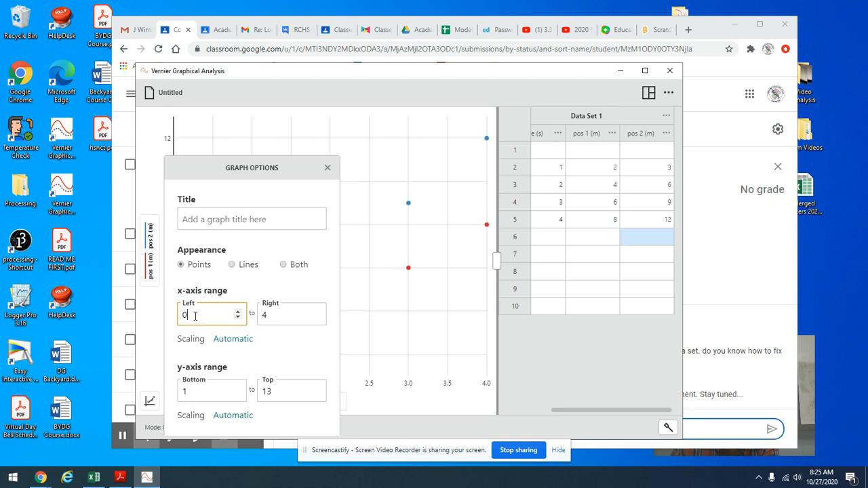
{"action": "left_click", "coordinate": [195, 392]}
{"action": "type", "text": "0"}
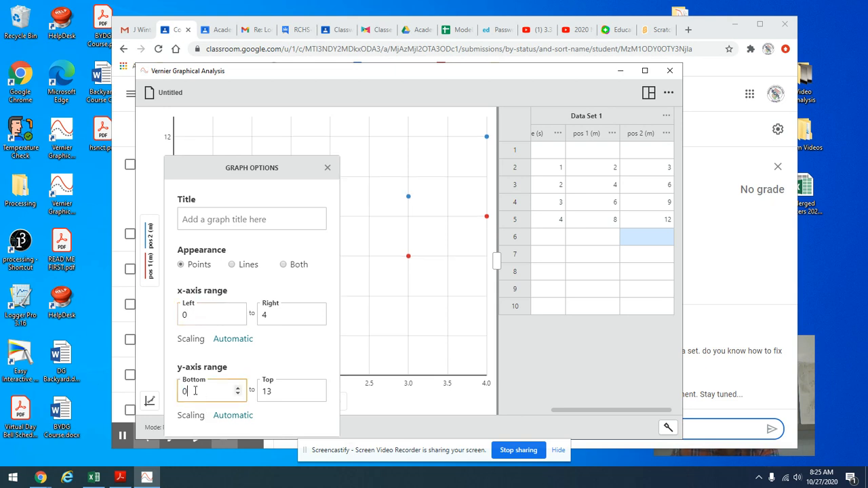
{"action": "left_click", "coordinate": [405, 407]}
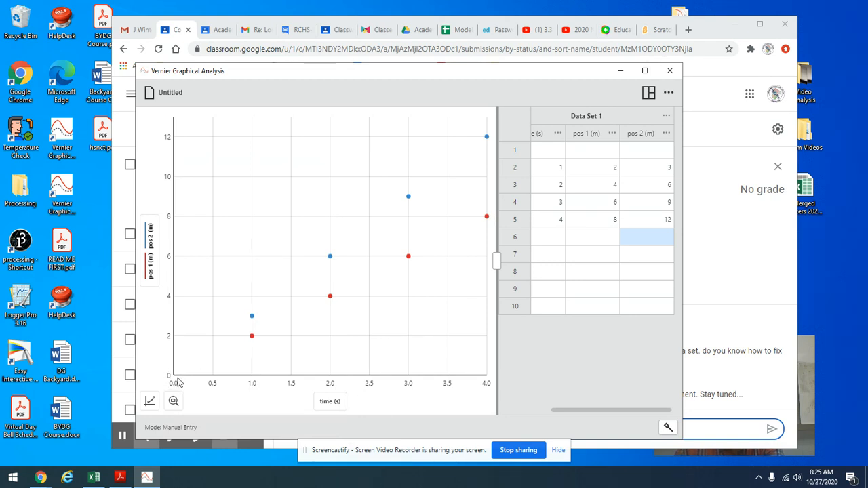
Step: Apply a linear curve fit to both position data series and review the fit parameters
{"action": "left_click", "coordinate": [151, 403]}
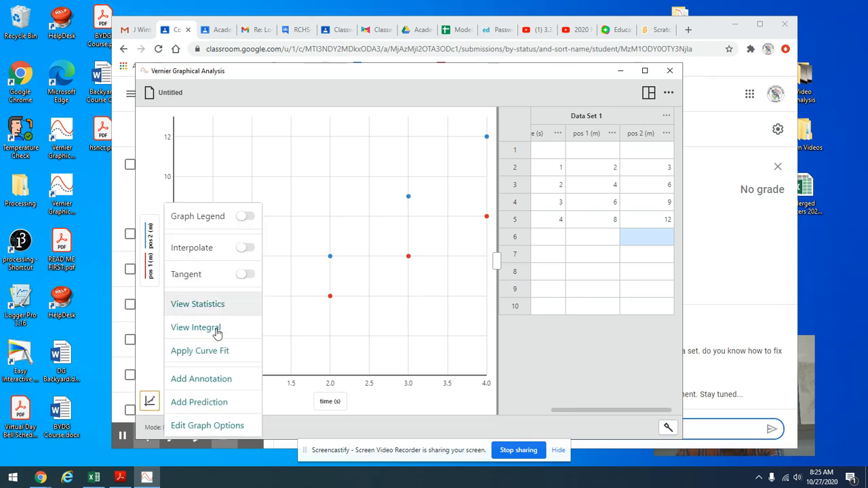
{"action": "left_click", "coordinate": [214, 352]}
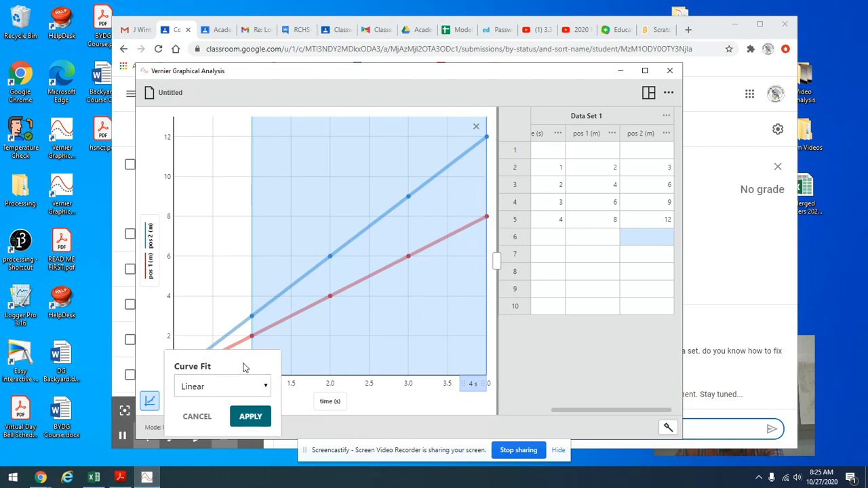
{"action": "left_click", "coordinate": [251, 416]}
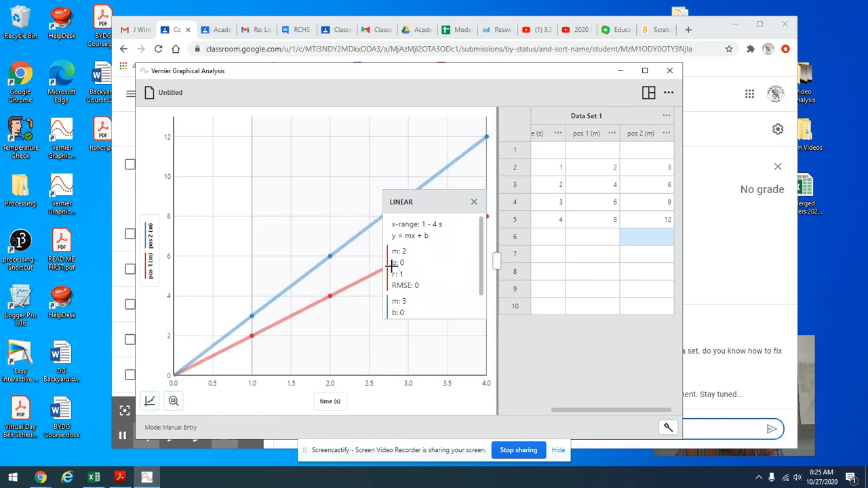
{"action": "scroll", "coordinate": [484, 256], "scroll_direction": "down", "scroll_amount": 1}
{"action": "scroll", "coordinate": [484, 256], "scroll_direction": "up", "scroll_amount": 1}
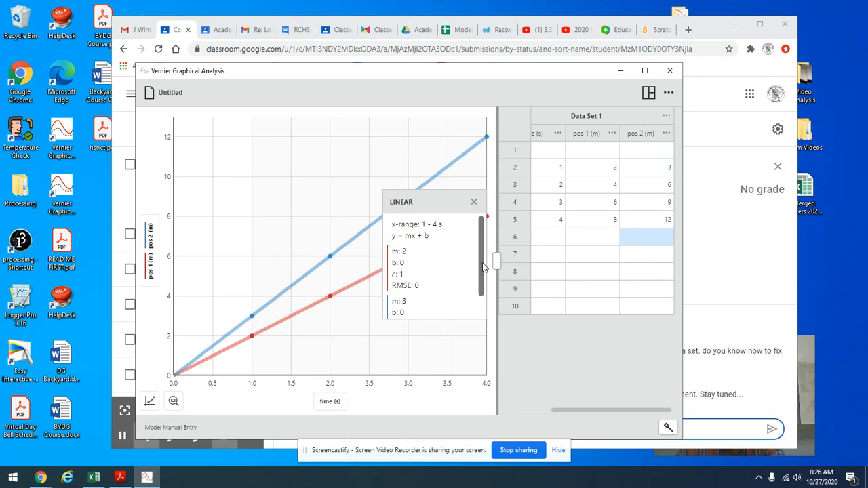
{"action": "scroll", "coordinate": [475, 272], "scroll_direction": "down", "scroll_amount": 2}
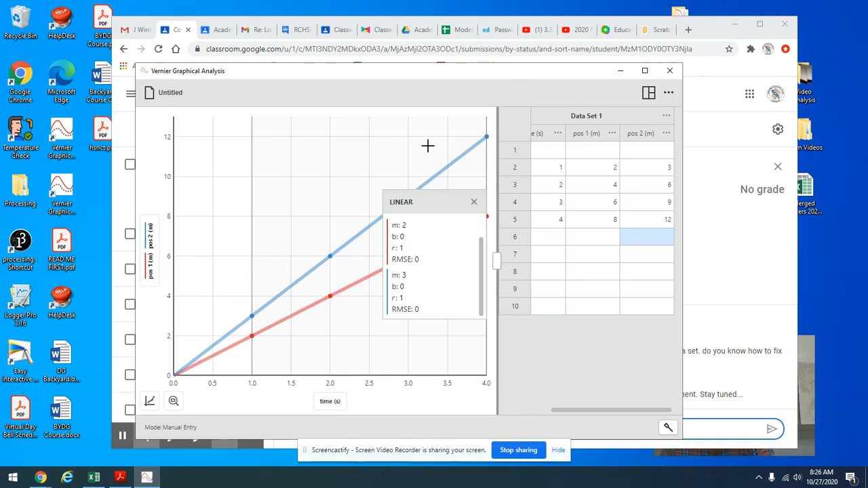
Step: Add the title "Position vs time" to the graph
{"action": "left_click", "coordinate": [150, 401]}
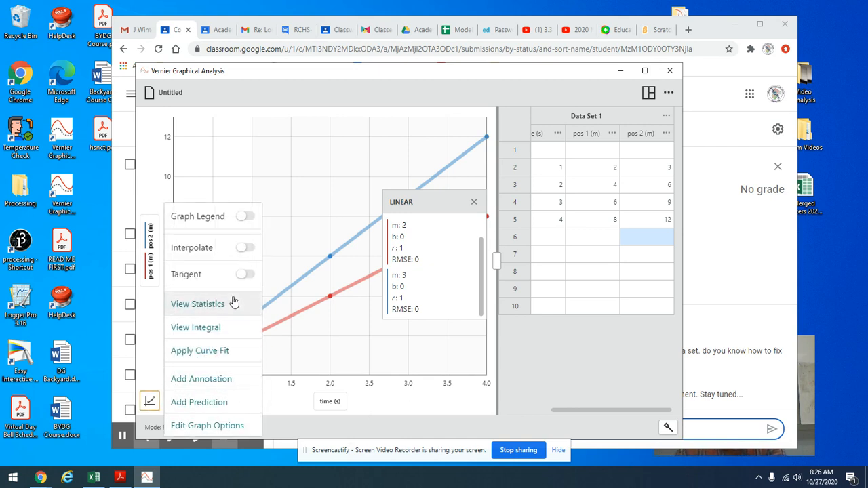
{"action": "left_click", "coordinate": [199, 425]}
{"action": "left_click", "coordinate": [230, 221]}
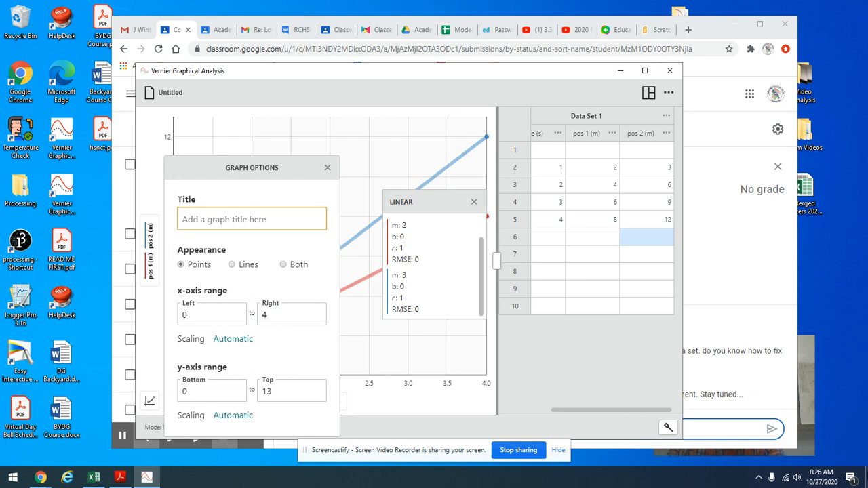
{"action": "type", "text": "Position vs time"}
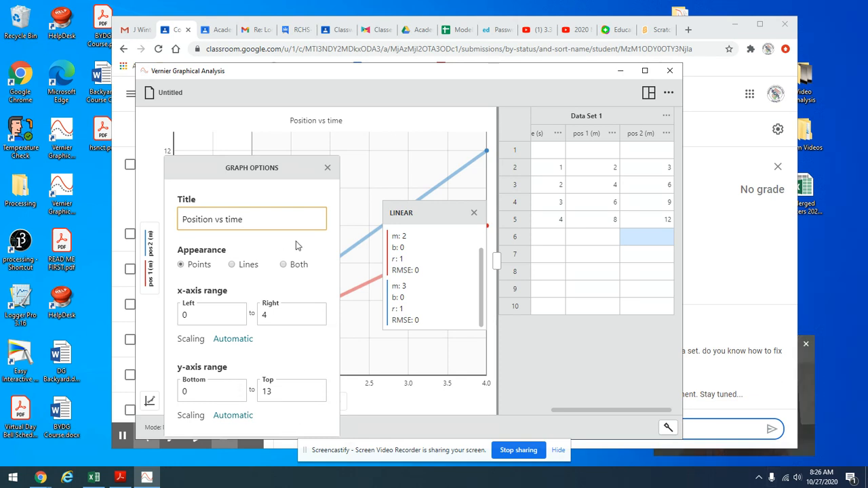
{"action": "left_click", "coordinate": [327, 167]}
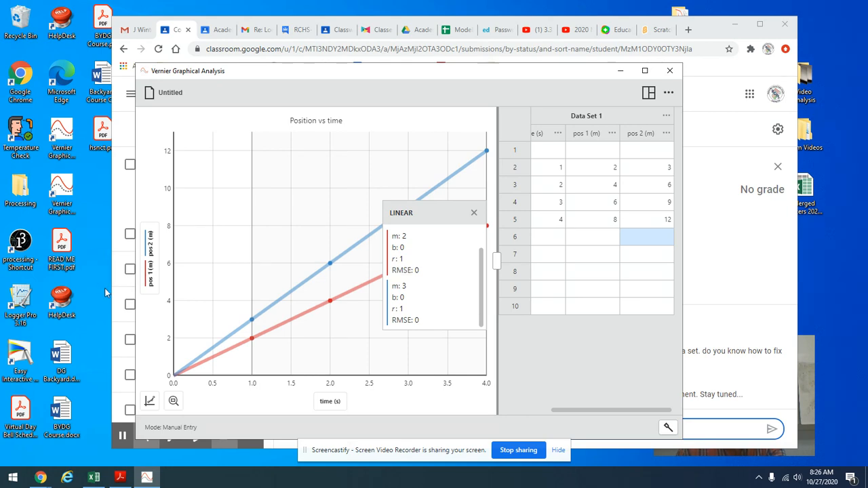
Step: Close Graphical Analysis and switch to Logger Pro with a new untitled file
{"action": "left_click", "coordinate": [670, 71]}
{"action": "left_click", "coordinate": [306, 296]}
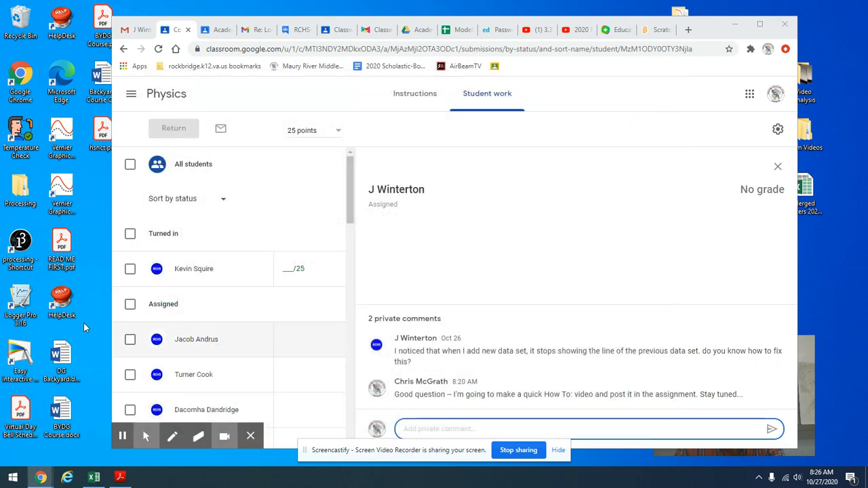
{"action": "double_click", "coordinate": [20, 298]}
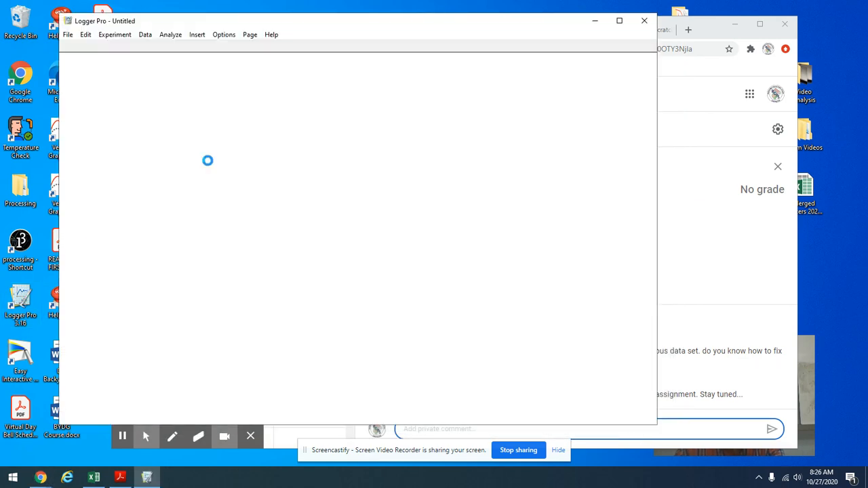
{"action": "left_click_drag", "start_coordinate": [440, 22], "coordinate": [513, 30]}
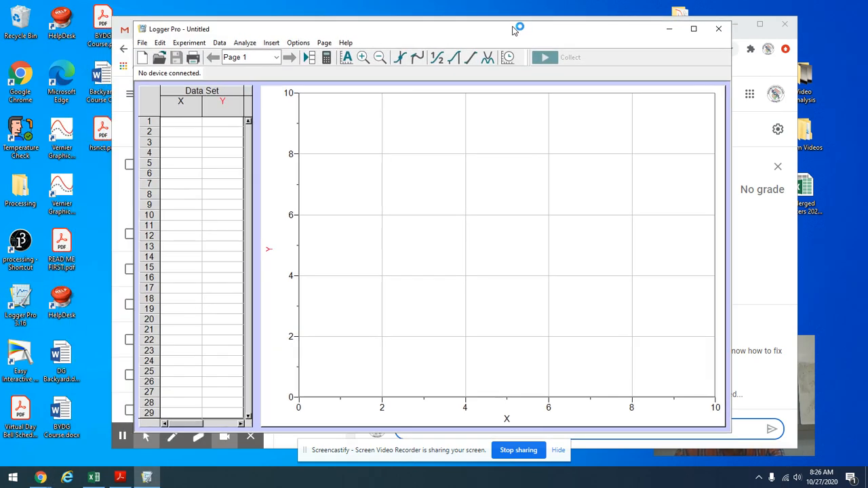
Step: Enter 1, 2, 3 and 4 in rows 1 to 4 of the X column
{"action": "left_click", "coordinate": [183, 122]}
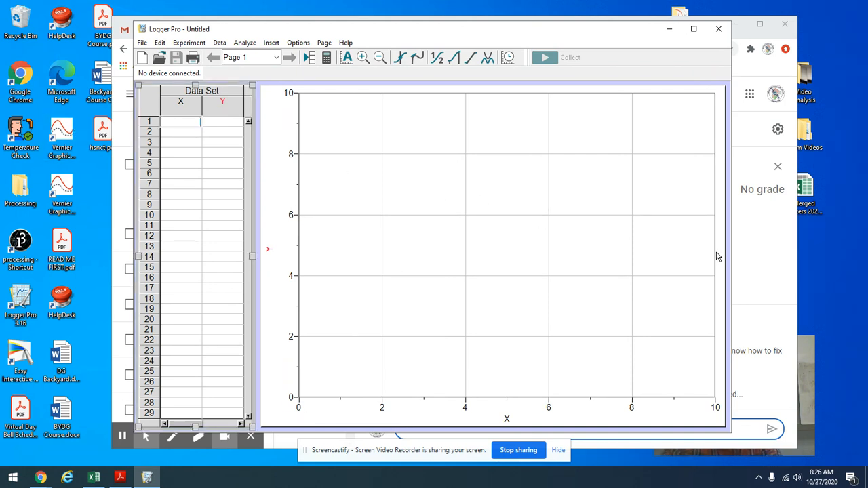
{"action": "type", "text": "1"}
{"action": "key", "text": "Return"}
{"action": "type", "text": "2"}
{"action": "key", "text": "Return"}
{"action": "type", "text": "3"}
{"action": "key", "text": "Return"}
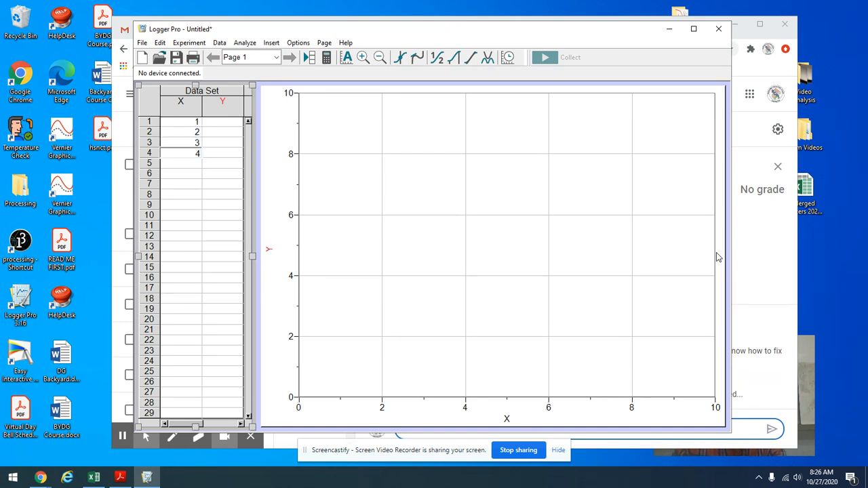
Step: Enter 2, 4, 6 and 8 in rows 1 to 4 of the Y column
{"action": "left_click", "coordinate": [235, 125]}
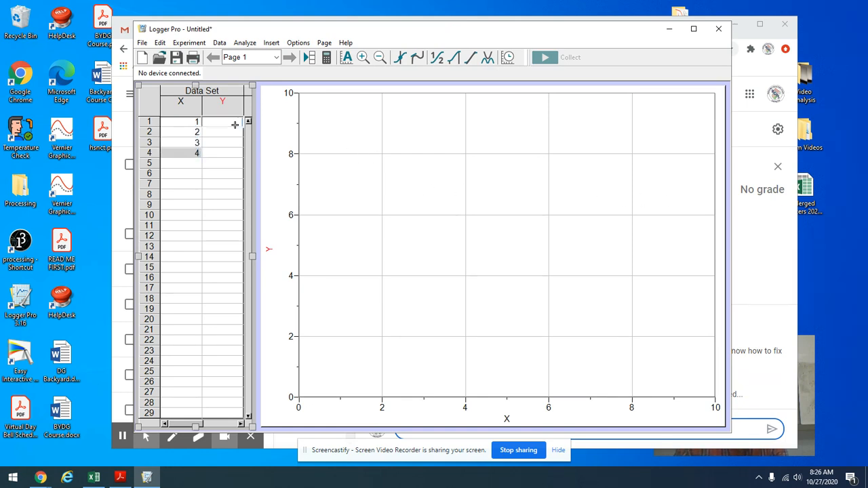
{"action": "type", "text": "2"}
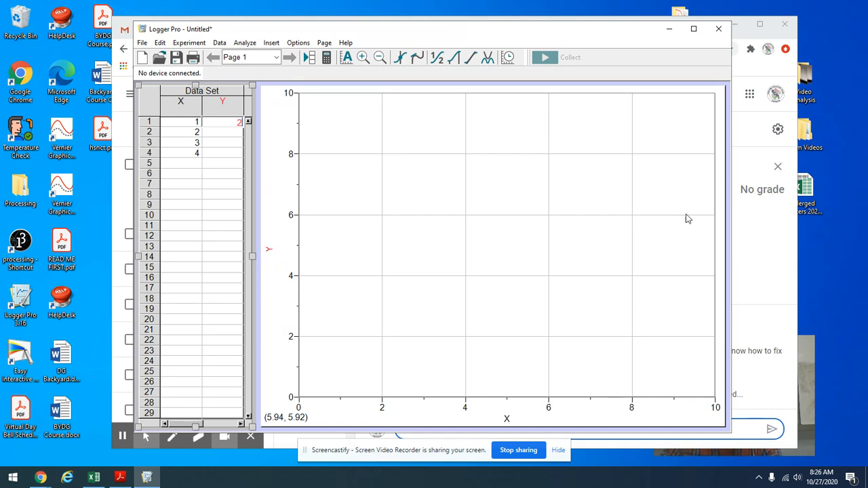
{"action": "key", "text": "Return"}
{"action": "type", "text": "4"}
{"action": "key", "text": "Return"}
{"action": "type", "text": "6"}
{"action": "key", "text": "Return"}
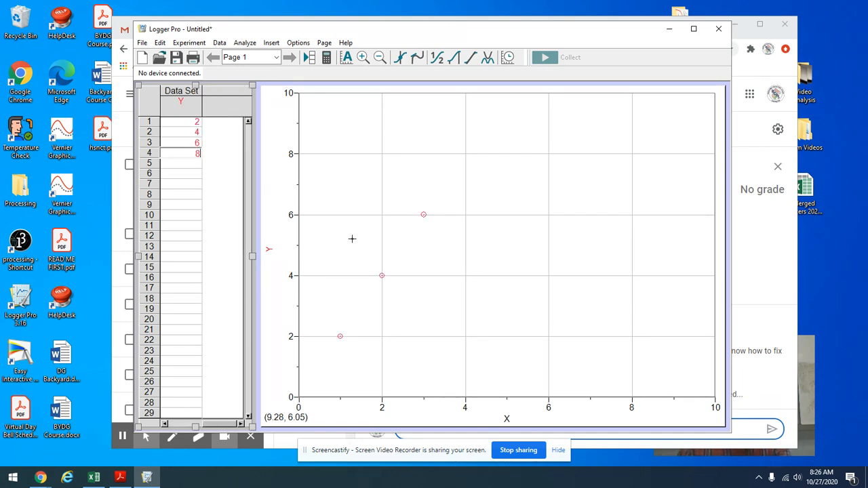
{"action": "left_click", "coordinate": [188, 113]}
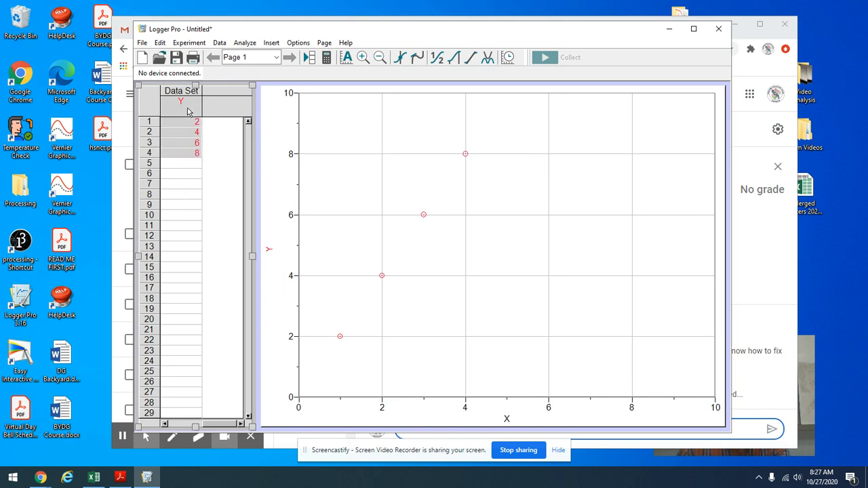
Step: Rename the X column to time, with short name t and units s
{"action": "left_click_drag", "start_coordinate": [226, 426], "coordinate": [170, 417]}
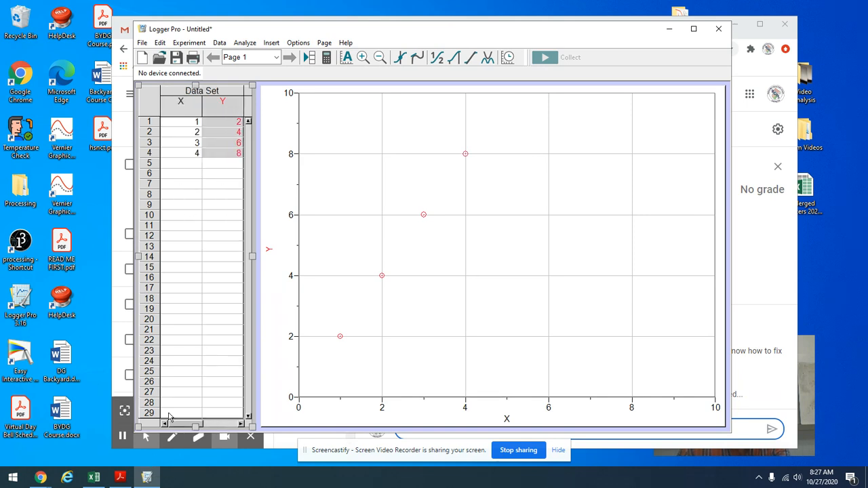
{"action": "double_click", "coordinate": [185, 102]}
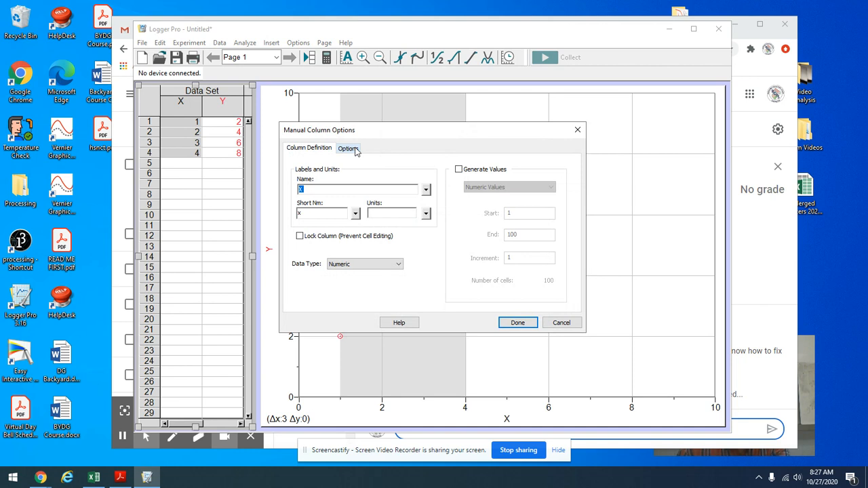
{"action": "type", "text": "time"}
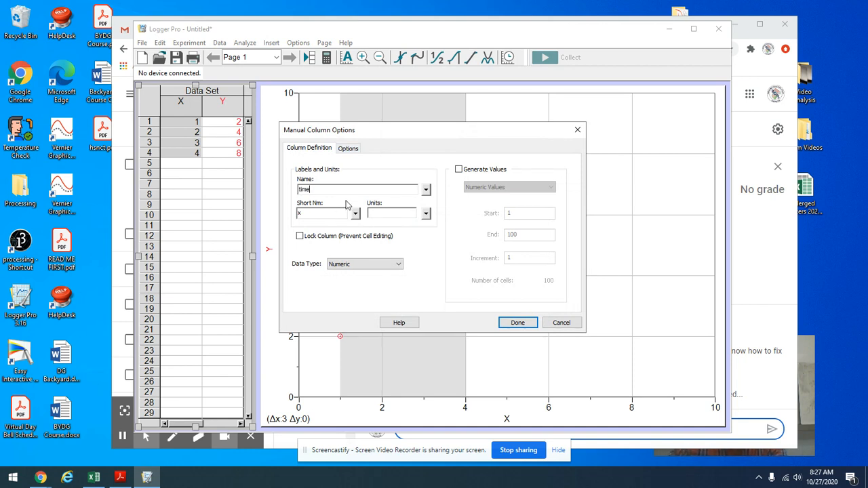
{"action": "double_click", "coordinate": [304, 214]}
{"action": "type", "text": "t"}
{"action": "left_click", "coordinate": [373, 214]}
{"action": "type", "text": "s"}
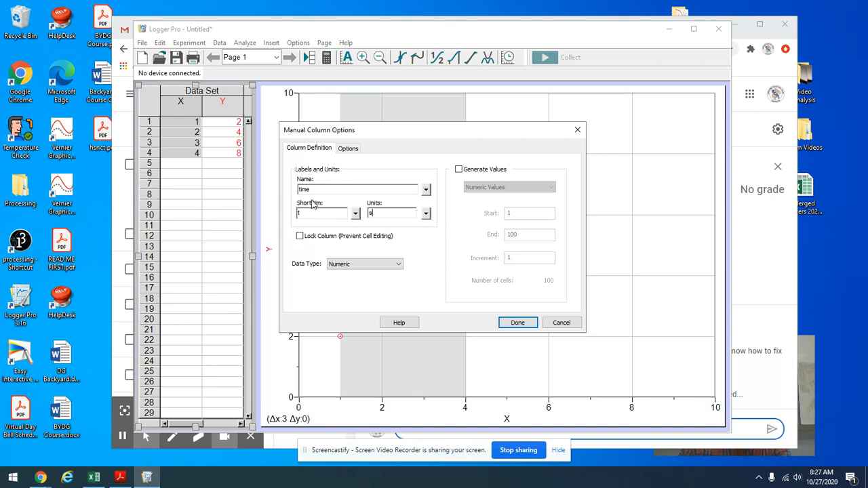
{"action": "left_click", "coordinate": [518, 322]}
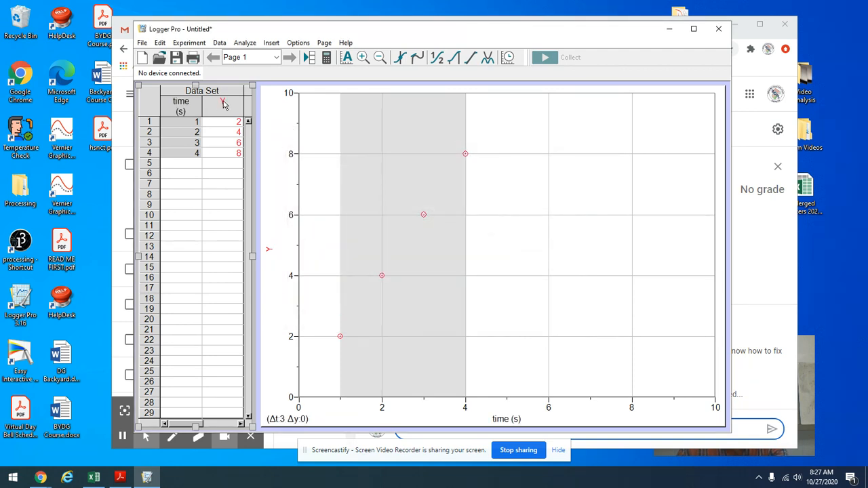
Step: Rename the Y column to pos 1, with short name x₁ using a subscript 1 and units m
{"action": "double_click", "coordinate": [224, 104]}
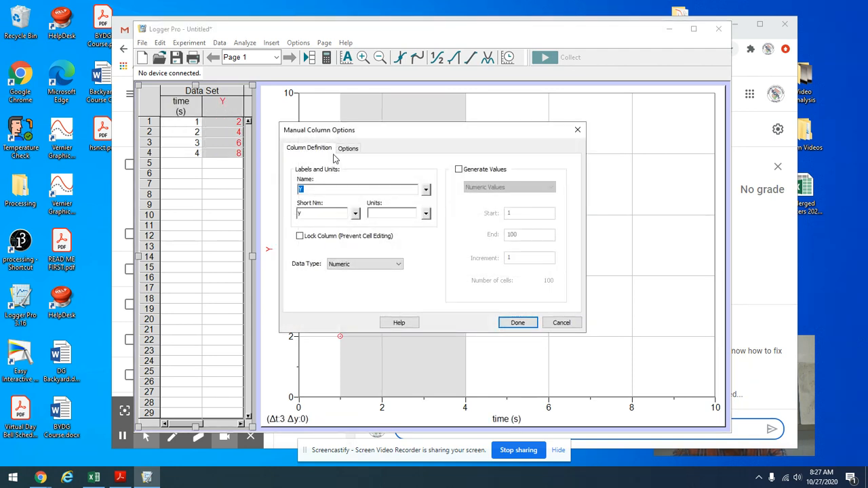
{"action": "type", "text": "pos 1"}
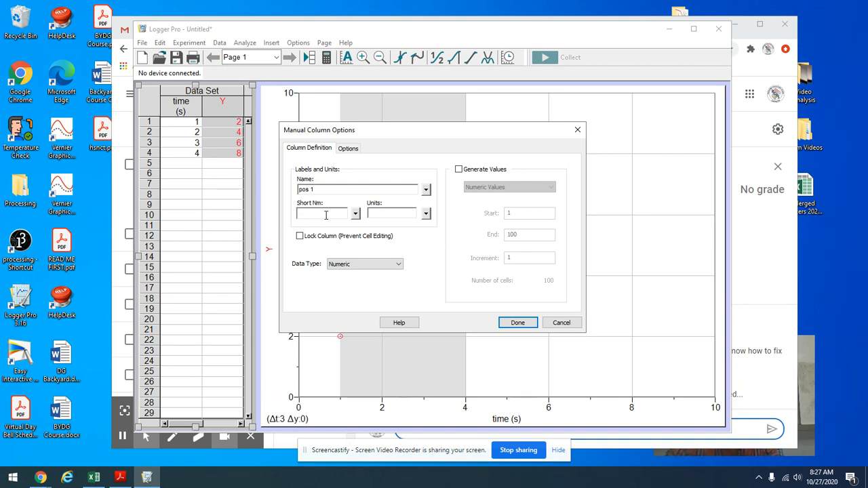
{"action": "left_click", "coordinate": [324, 214]}
{"action": "type", "text": "x1"}
{"action": "left_click", "coordinate": [355, 214]}
{"action": "mouse_move", "coordinate": [400, 254]}
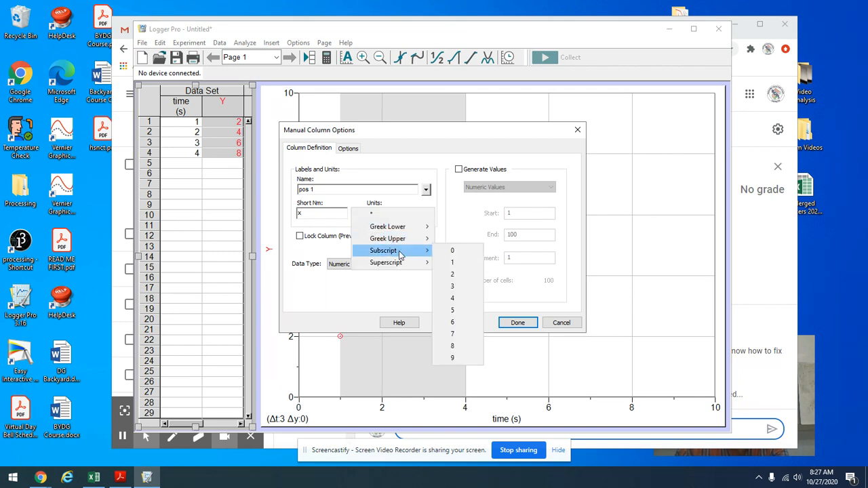
{"action": "left_click", "coordinate": [458, 263]}
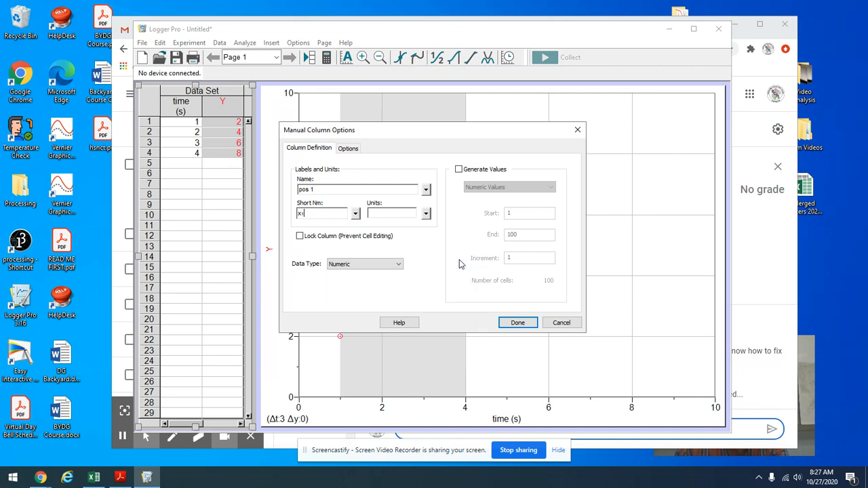
{"action": "left_click", "coordinate": [390, 212]}
{"action": "type", "text": "m"}
{"action": "left_click", "coordinate": [518, 323]}
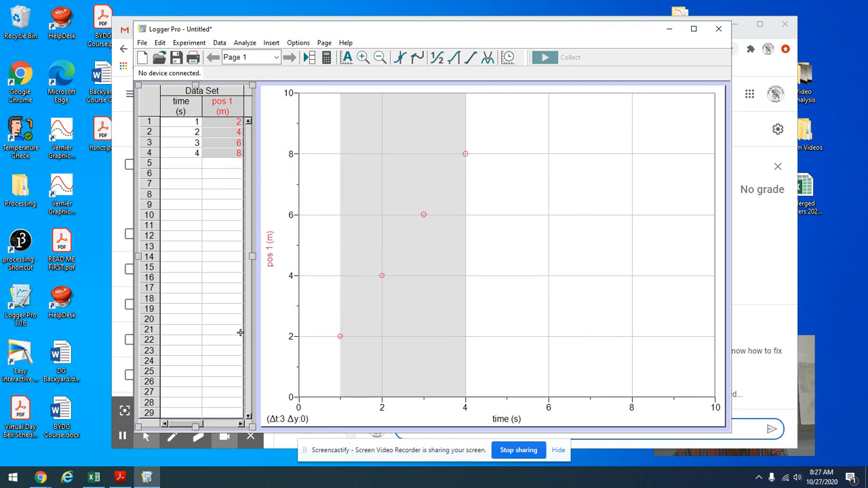
Step: Add a new manual column named pos 2, with short name x₂ using a subscript 2 and units m
{"action": "left_click", "coordinate": [219, 44]}
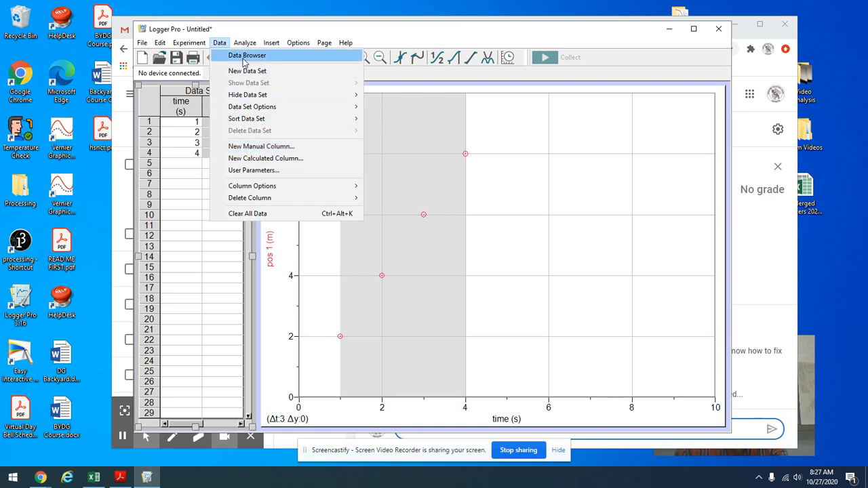
{"action": "left_click", "coordinate": [263, 152]}
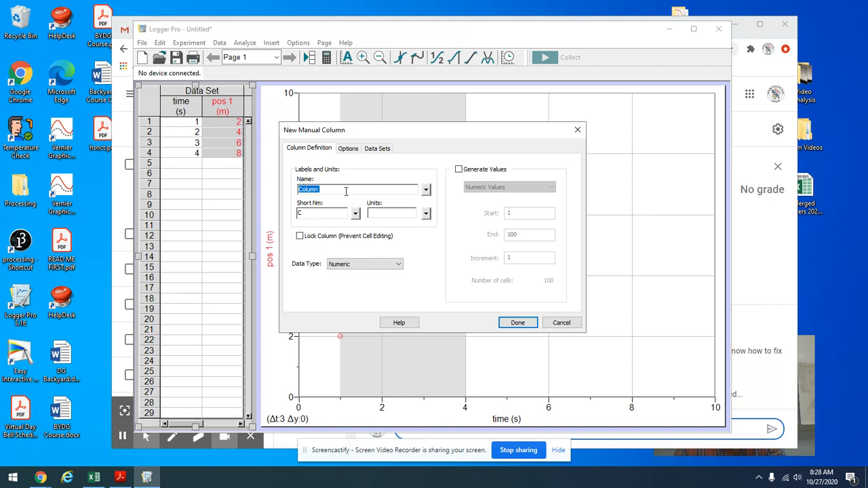
{"action": "type", "text": "t"}
{"action": "key", "text": "BackSpace"}
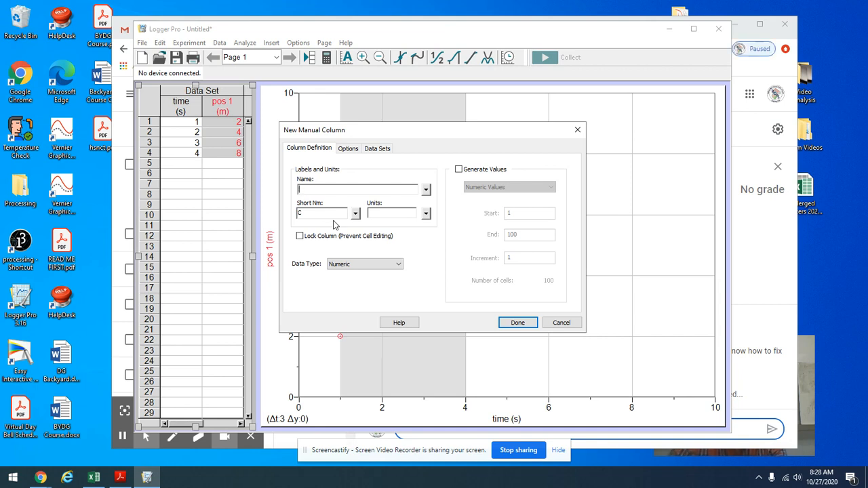
{"action": "type", "text": "pos 2"}
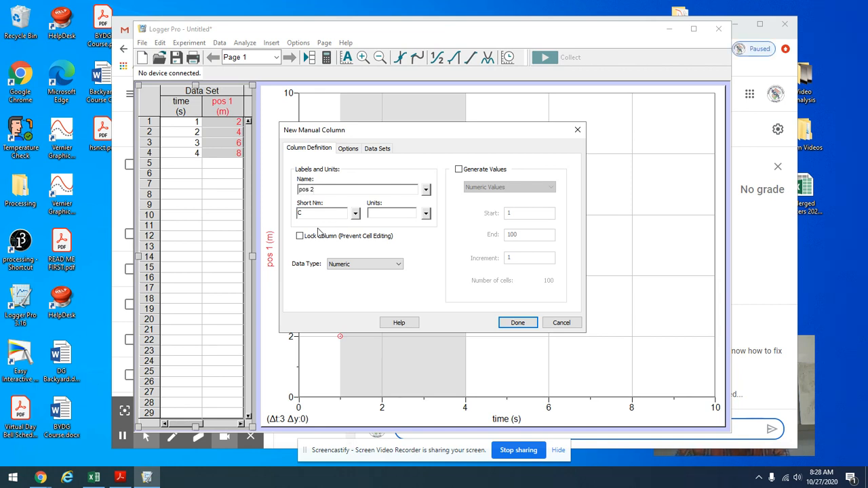
{"action": "key", "text": "BackSpace"}
{"action": "type", "text": "x"}
{"action": "left_click", "coordinate": [354, 214]}
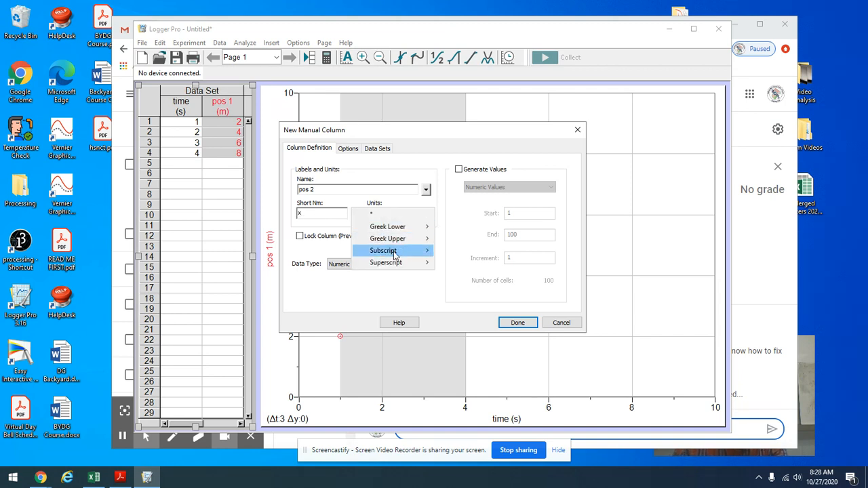
{"action": "mouse_move", "coordinate": [384, 251]}
{"action": "left_click", "coordinate": [451, 273]}
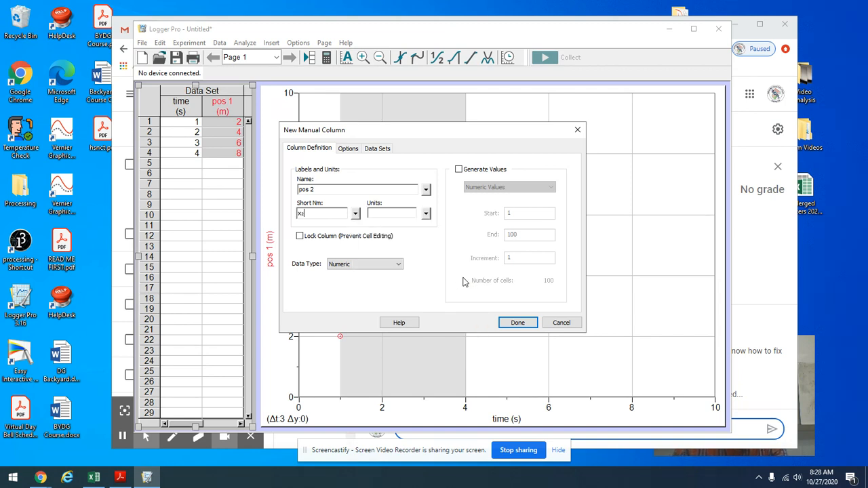
{"action": "left_click", "coordinate": [389, 213]}
{"action": "type", "text": "m"}
{"action": "left_click", "coordinate": [518, 322]}
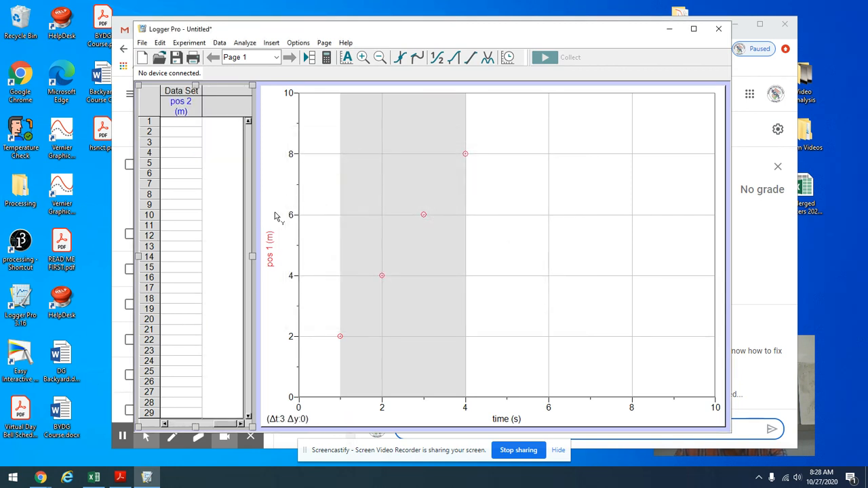
Step: Enter 3, 6, 9 and 12 in rows 1 to 4 of the pos 2 column
{"action": "left_click", "coordinate": [187, 123]}
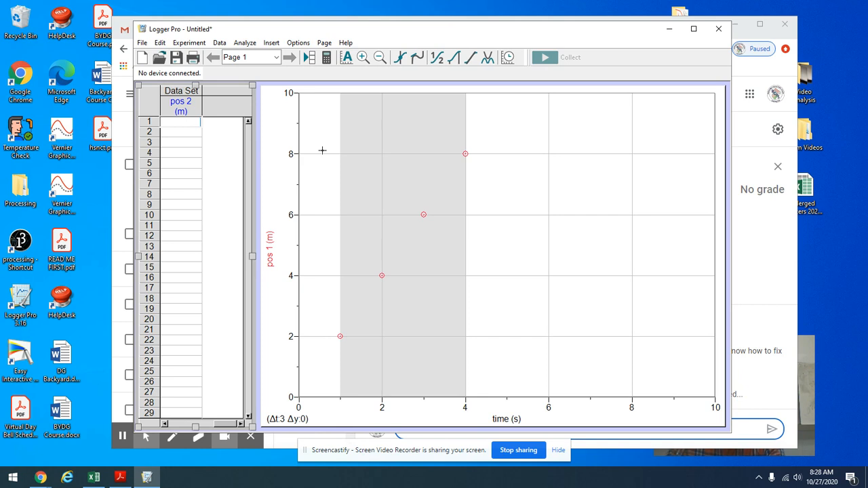
{"action": "type", "text": "3"}
{"action": "key", "text": "Return"}
{"action": "type", "text": "6"}
{"action": "key", "text": "Return"}
{"action": "type", "text": "9"}
{"action": "key", "text": "Return"}
{"action": "type", "text": "12"}
{"action": "key", "text": "Tab"}
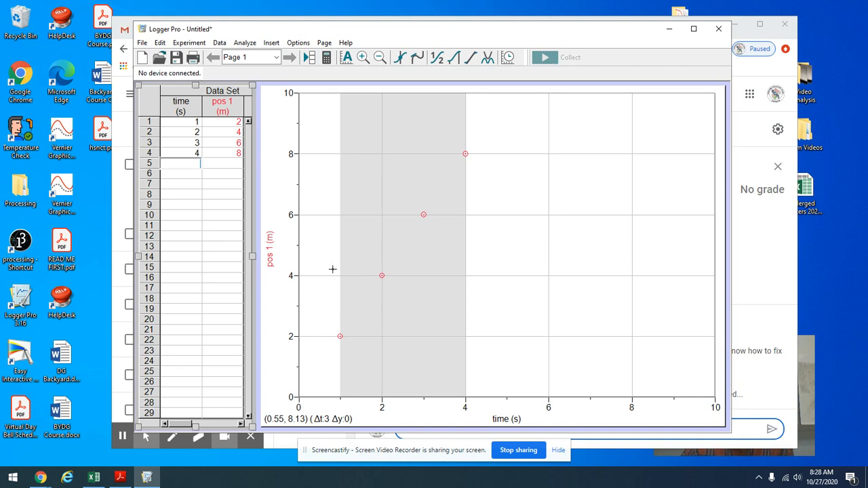
Step: Plot both pos 1 and pos 2 on the graph's y-axis with All of the Above
{"action": "left_click", "coordinate": [272, 260]}
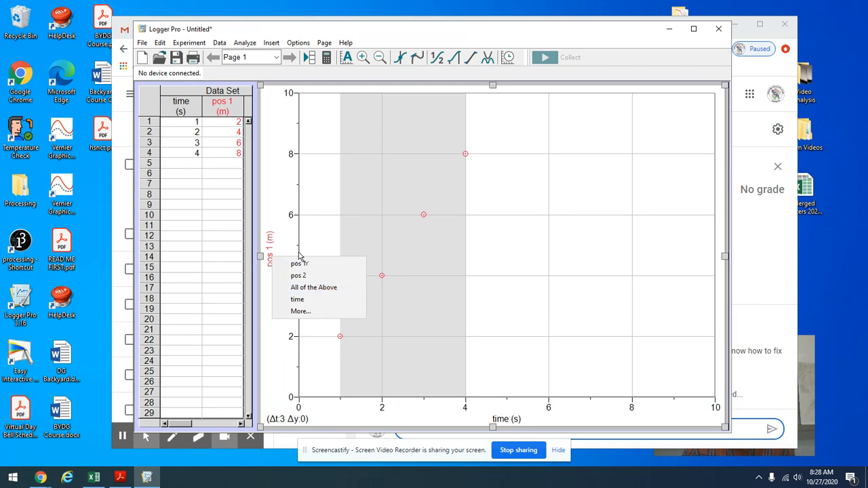
{"action": "left_click", "coordinate": [314, 289]}
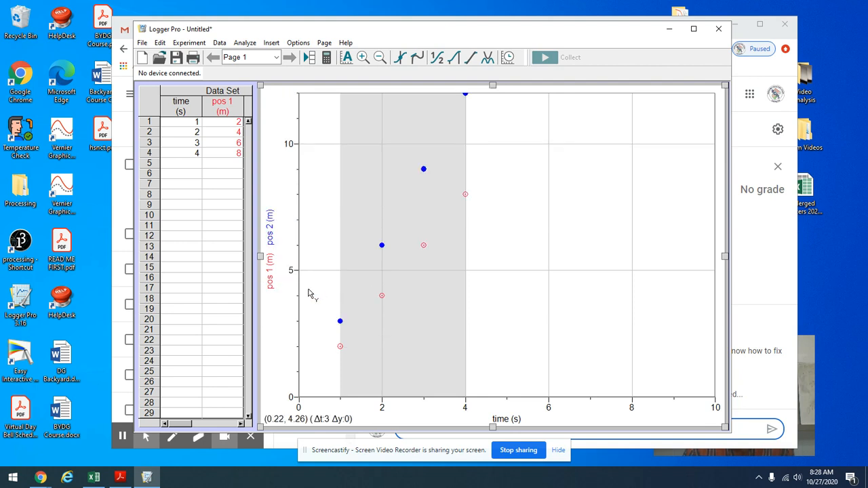
Step: Switch pos 1 and pos 2 off and on again in the Y-Axis Options, keeping both columns selected
{"action": "left_click", "coordinate": [272, 242]}
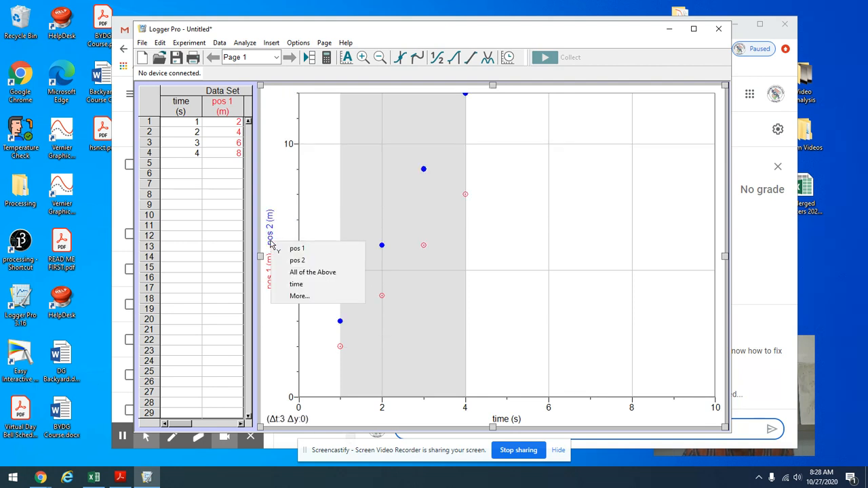
{"action": "left_click", "coordinate": [323, 298]}
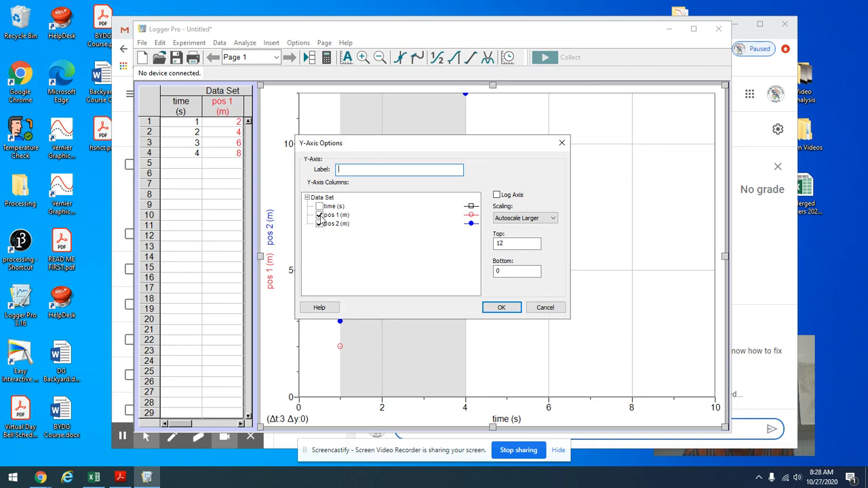
{"action": "left_click", "coordinate": [320, 215]}
{"action": "left_click", "coordinate": [320, 223]}
{"action": "left_click", "coordinate": [320, 215]}
{"action": "left_click", "coordinate": [321, 224]}
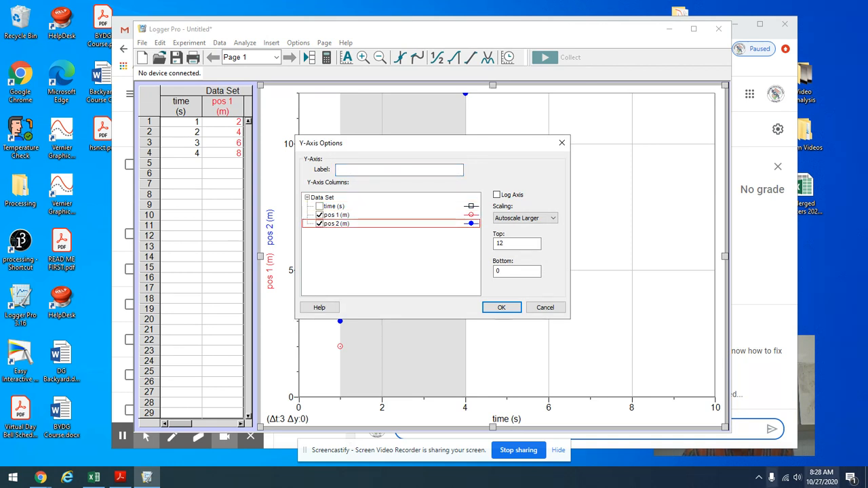
{"action": "left_click", "coordinate": [501, 309]}
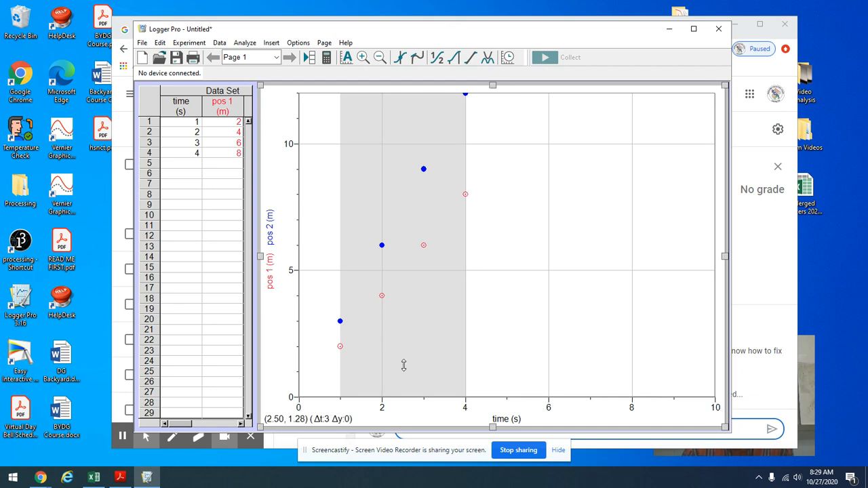
Step: Autoscale the graph from 0 and clear the shaded data selection
{"action": "right_click", "coordinate": [486, 299]}
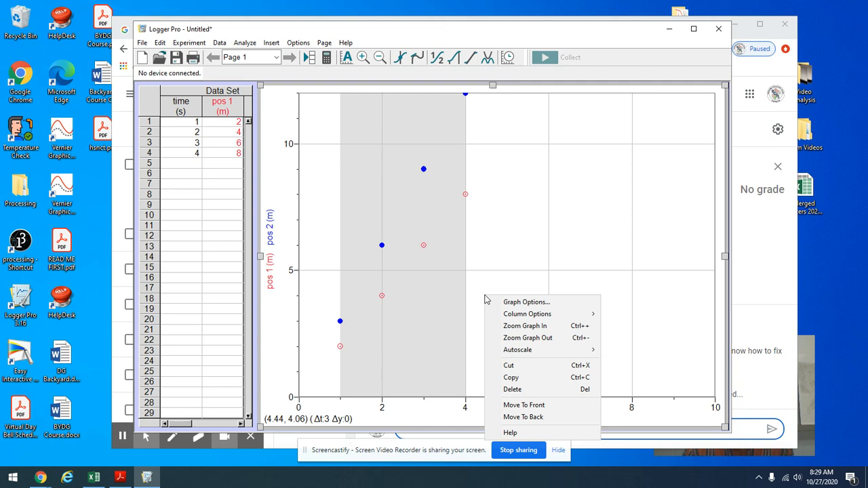
{"action": "left_click", "coordinate": [526, 356]}
{"action": "left_click", "coordinate": [596, 354]}
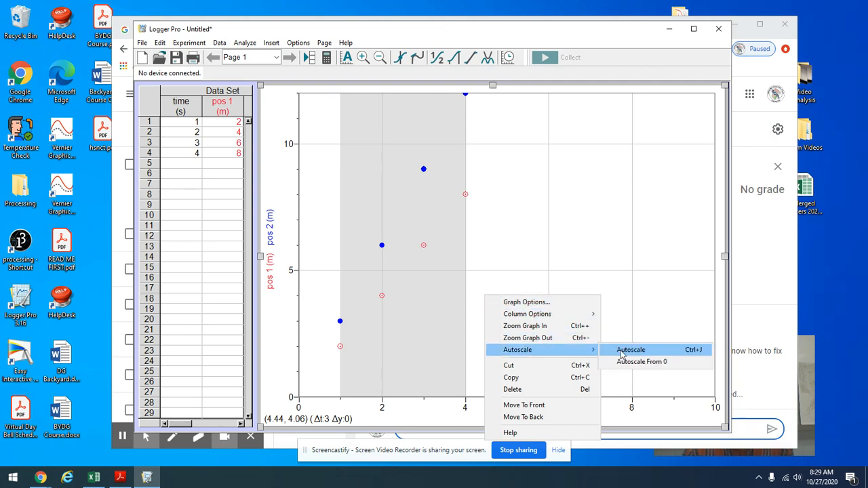
{"action": "left_click", "coordinate": [642, 361]}
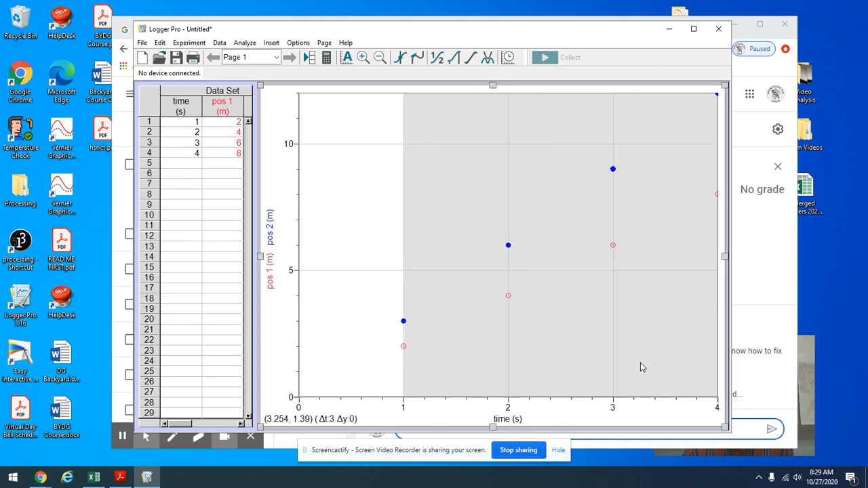
{"action": "left_click", "coordinate": [350, 213]}
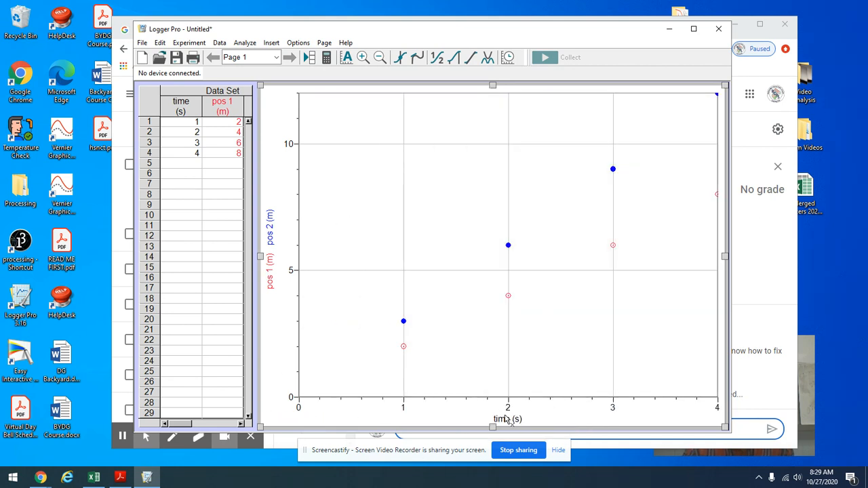
Step: Apply a linear fit to both the pos 1 and pos 2 columns
{"action": "left_click", "coordinate": [471, 61]}
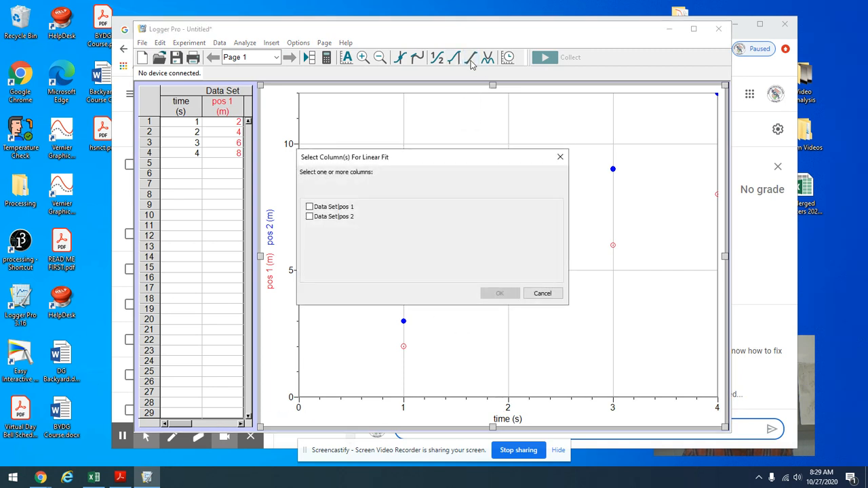
{"action": "left_click", "coordinate": [309, 207]}
{"action": "left_click", "coordinate": [309, 216]}
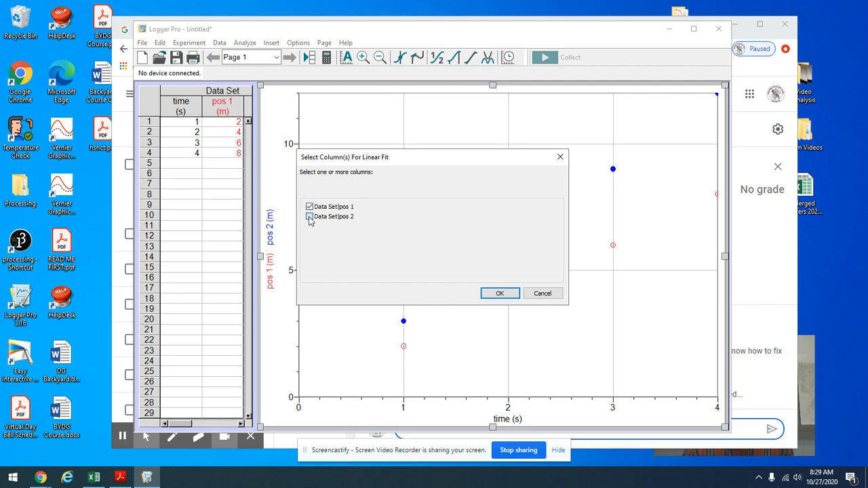
{"action": "left_click", "coordinate": [492, 293]}
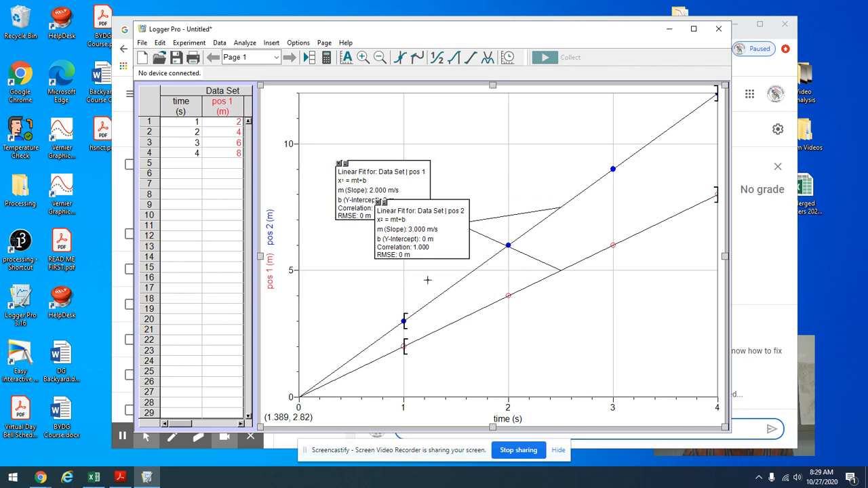
Step: Move the pos 2 fit box above its line and the pos 1 fit box below its own line so they no longer overlap
{"action": "left_click_drag", "start_coordinate": [462, 254], "coordinate": [564, 325]}
{"action": "left_click_drag", "start_coordinate": [549, 247], "coordinate": [599, 161]}
{"action": "left_click_drag", "start_coordinate": [407, 206], "coordinate": [676, 290]}
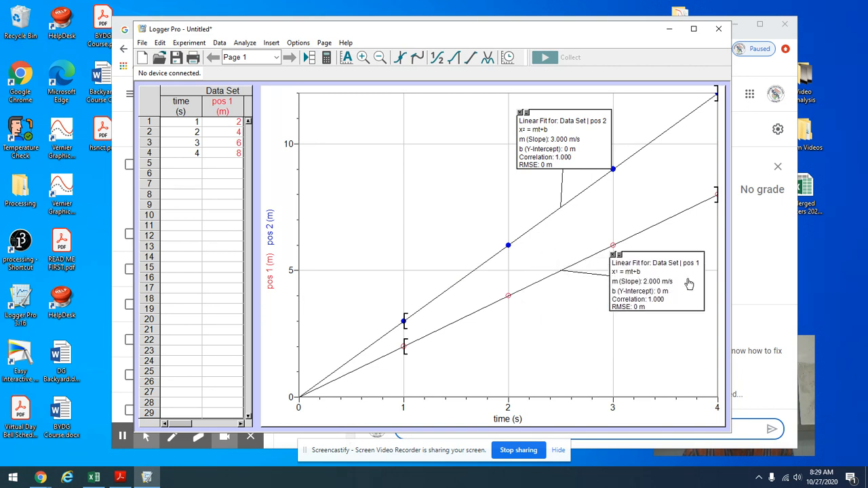